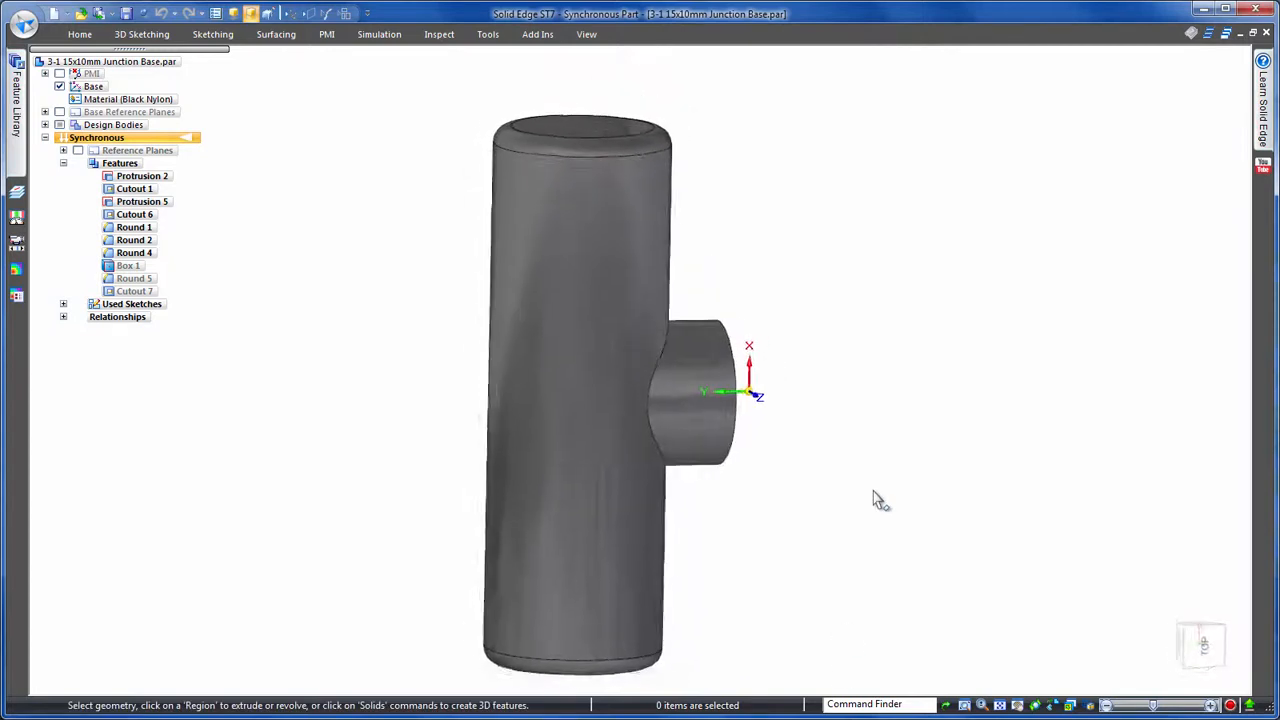
# - Create a reference plane parallel to the side branch's end face and place it just beyond the opposite side of the body
pyautogui.click(79, 35)
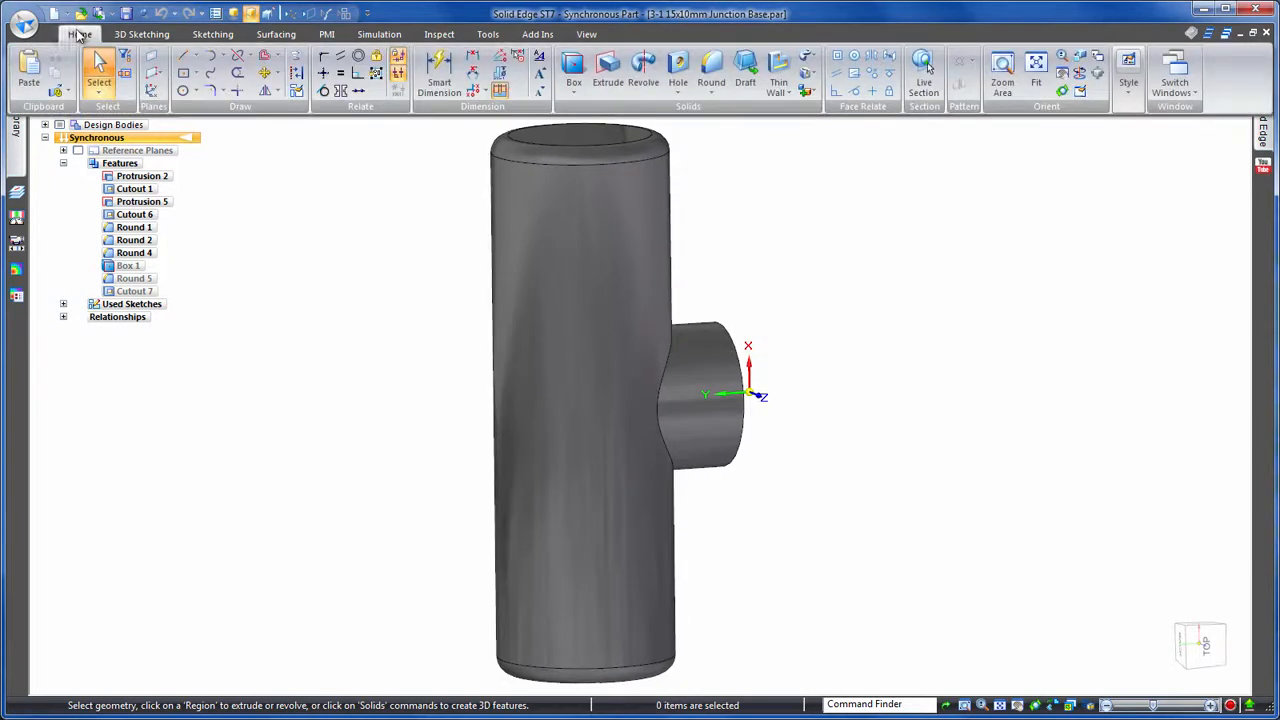
pyautogui.click(150, 64)
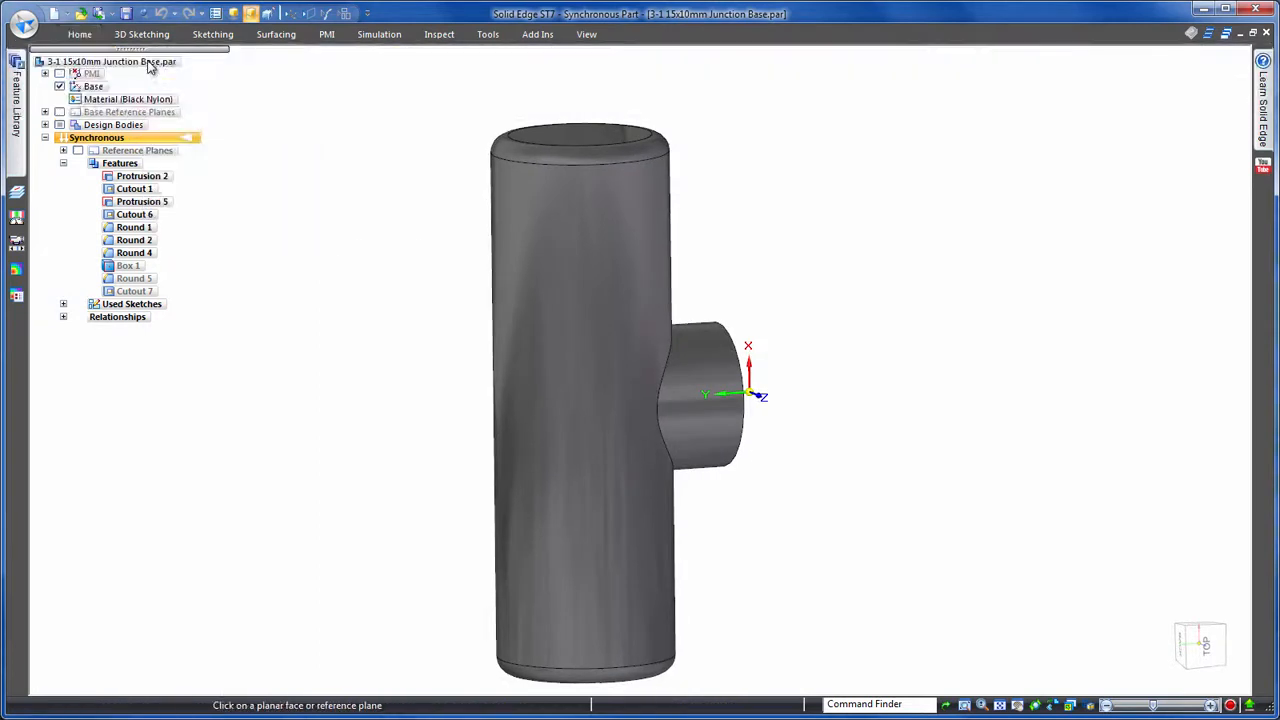
pyautogui.click(765, 380)
pyautogui.click(768, 368)
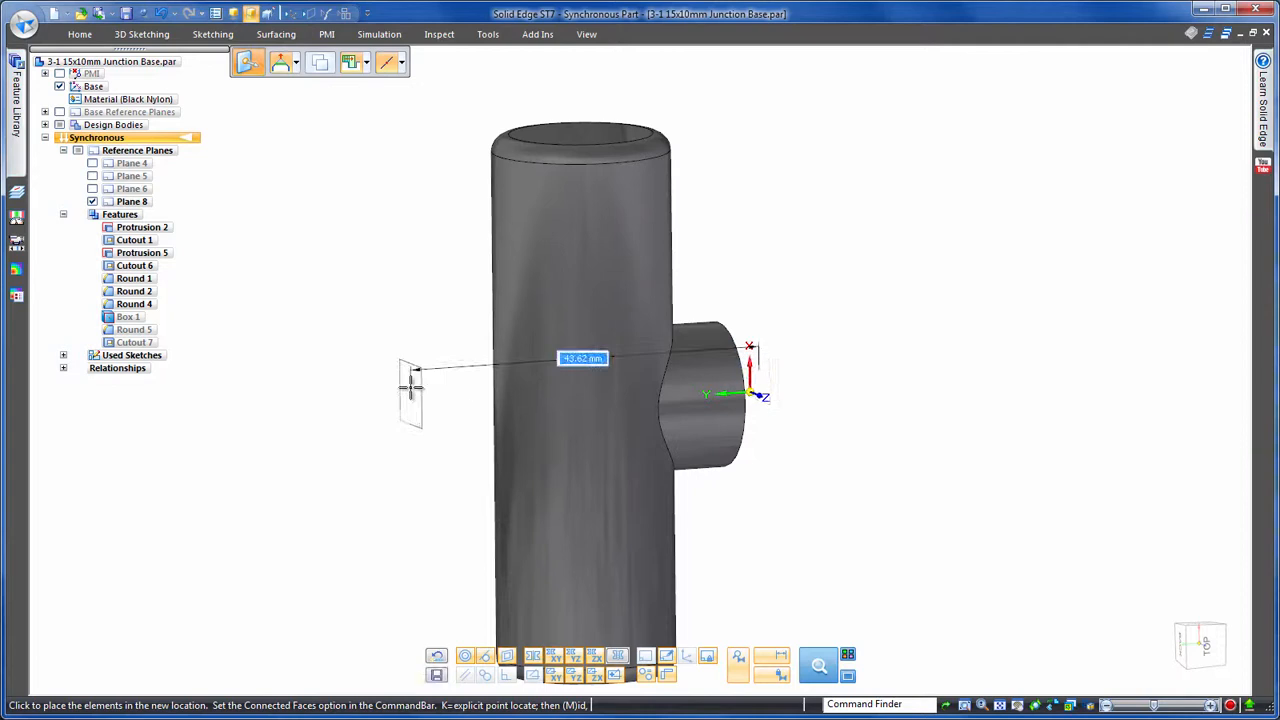
pyautogui.click(410, 387)
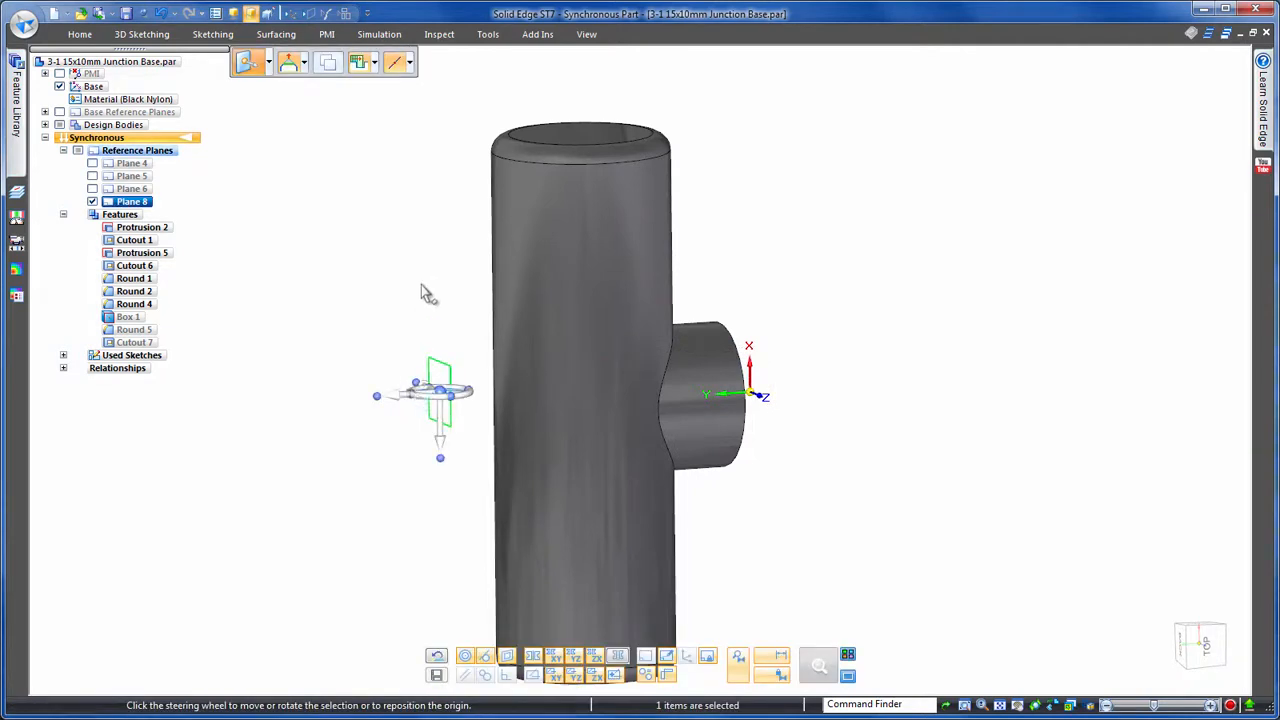
pyautogui.press('Escape')
# - Lock the Hole command to the offset plane and place a hole through the body wall, centred on the coordinate origin
pyautogui.hotkey('ctrl', 'f')
pyautogui.click(80, 34)
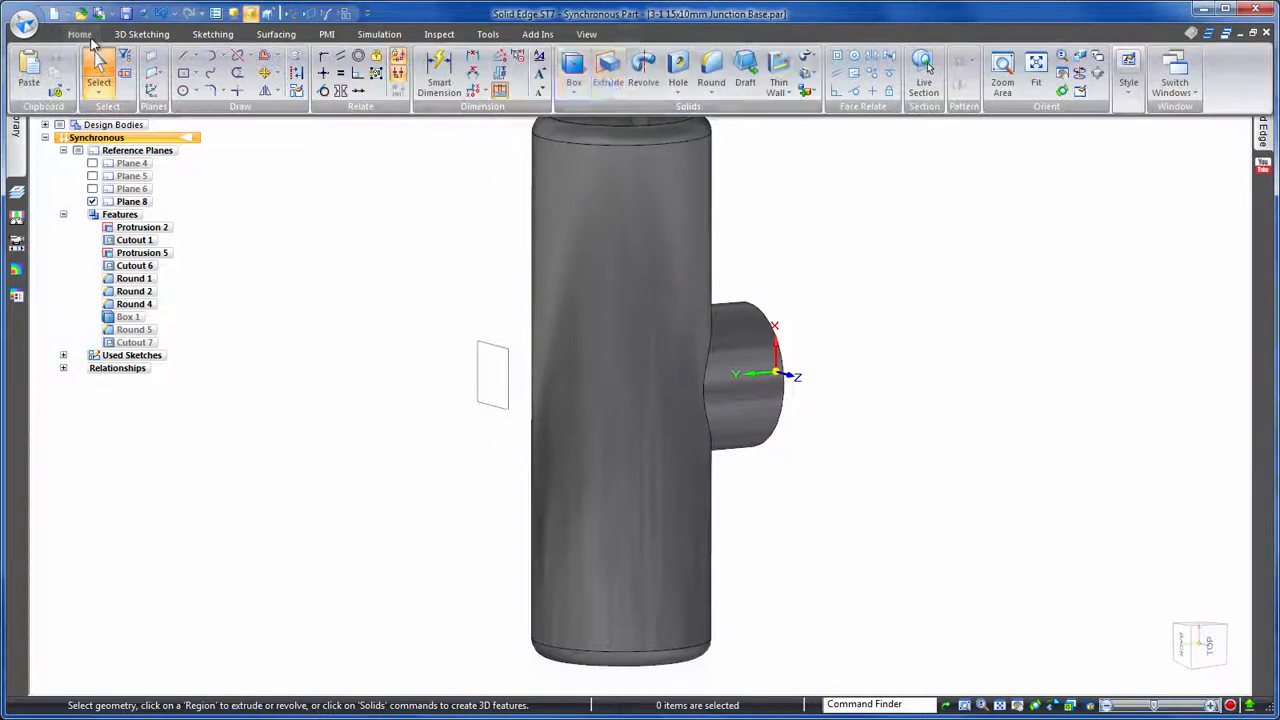
pyautogui.click(655, 57)
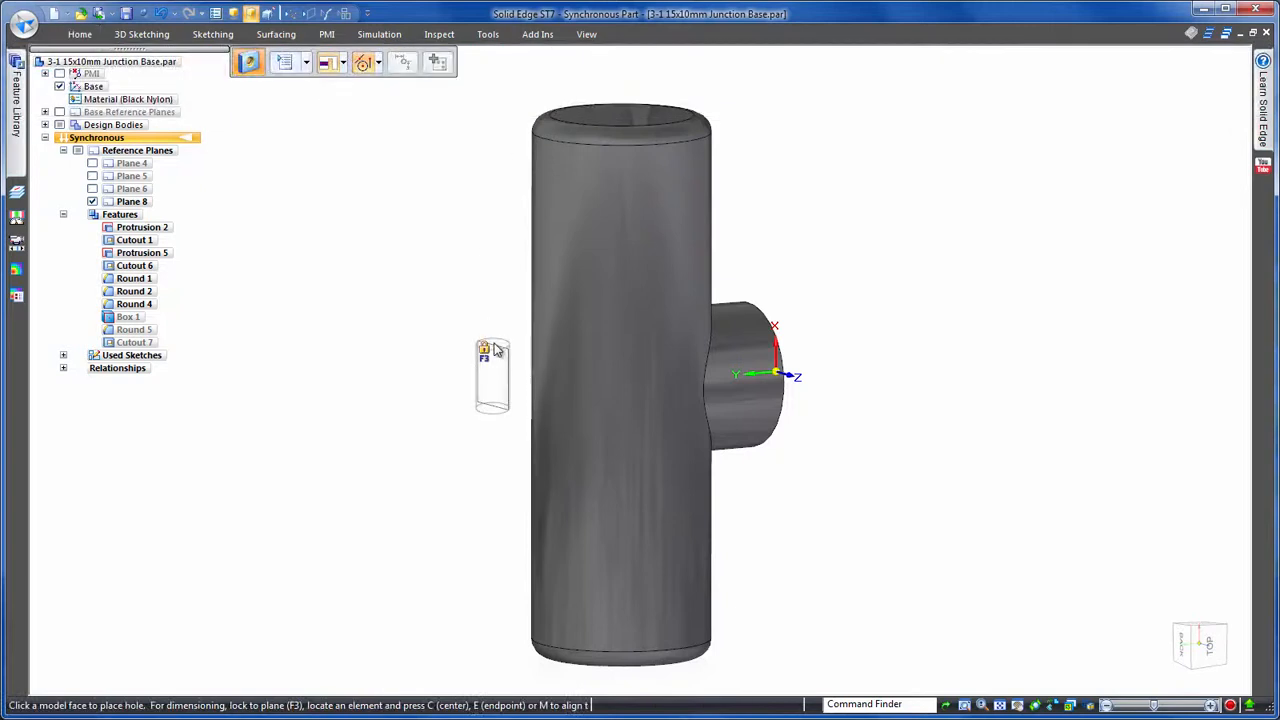
pyautogui.press('F3')
pyautogui.hotkey('ctrl', 'h')
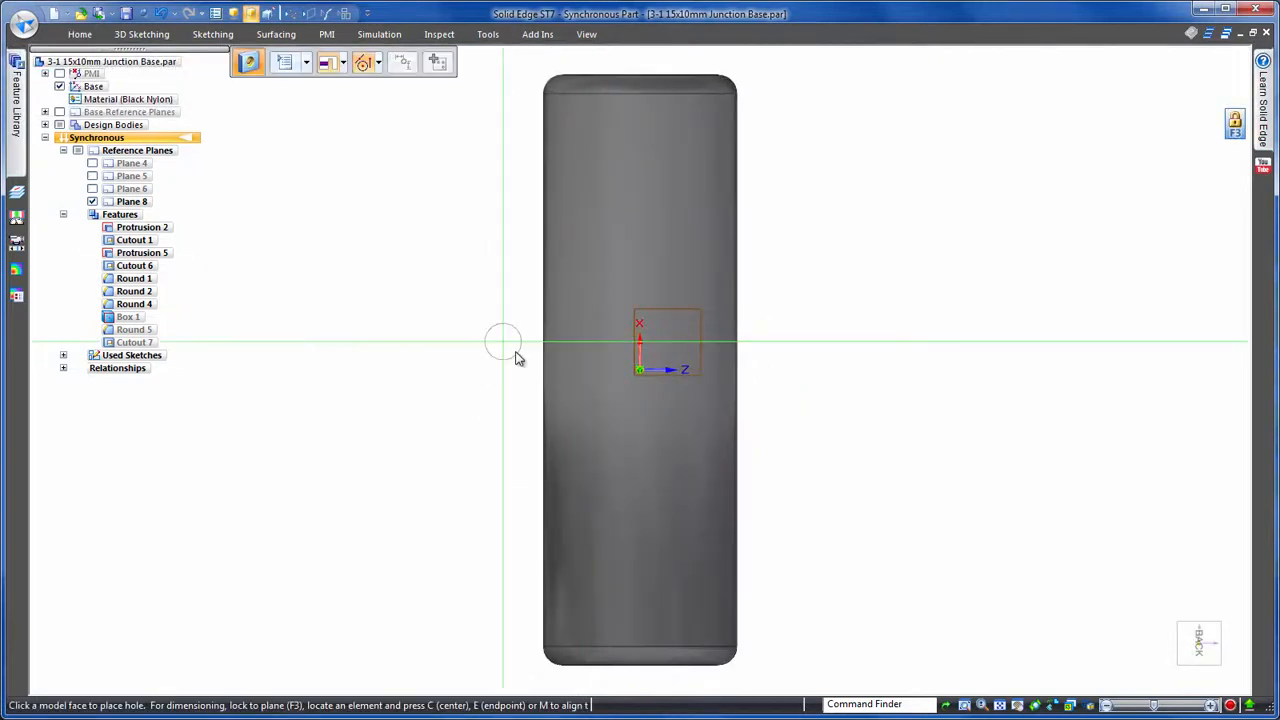
pyautogui.click(640, 370)
pyautogui.press('c')
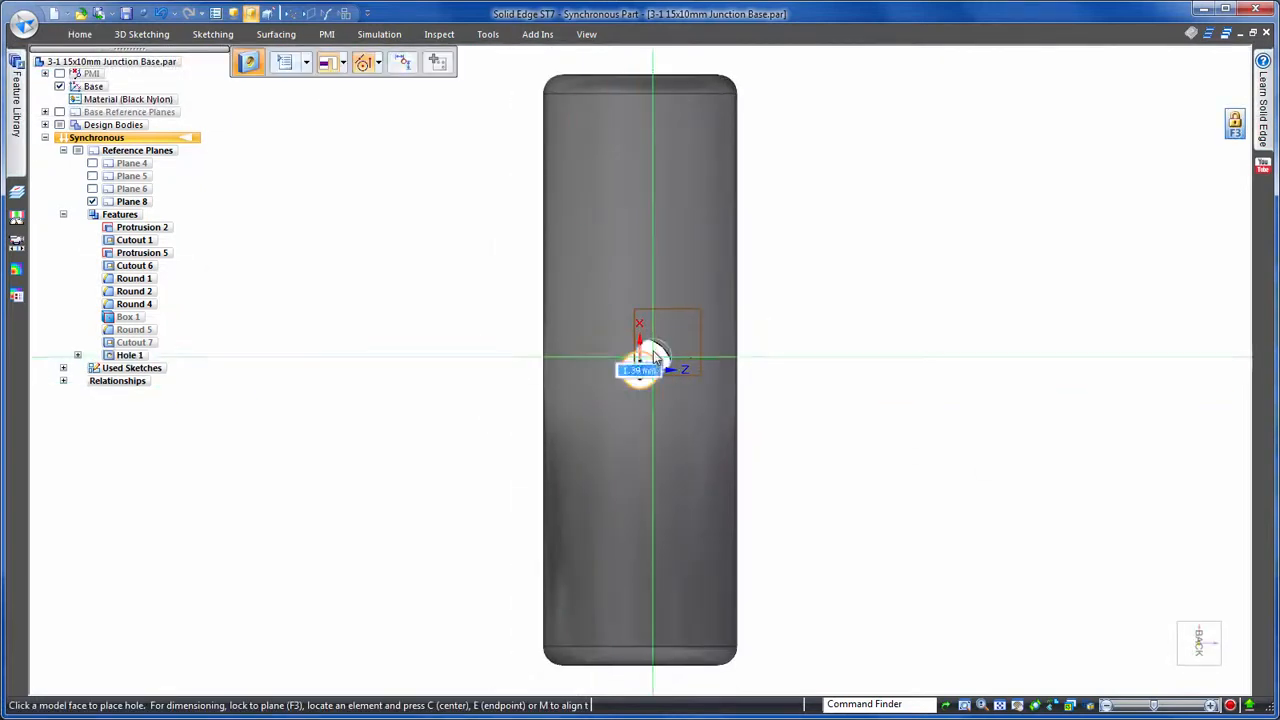
# - Place two more holes in line with the central one, 20 mm above and 20 mm below it
pyautogui.click(644, 311)
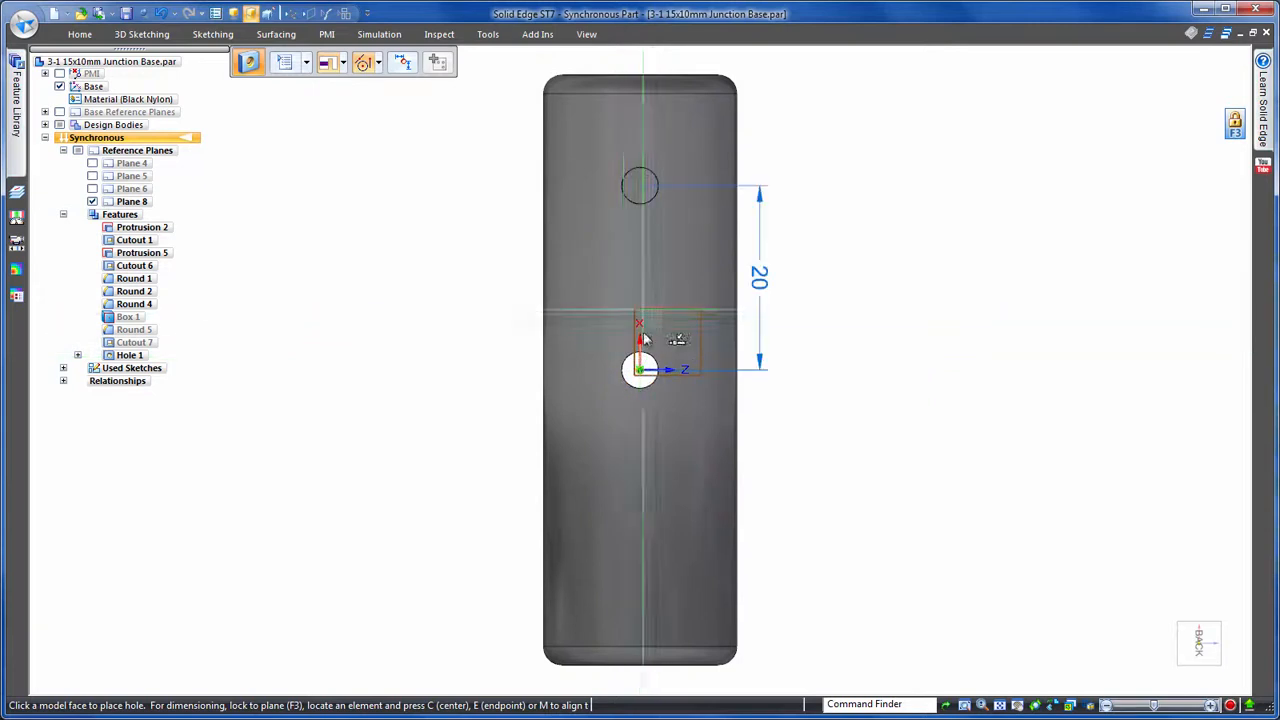
pyautogui.click(640, 421)
pyautogui.rightClick(916, 398)
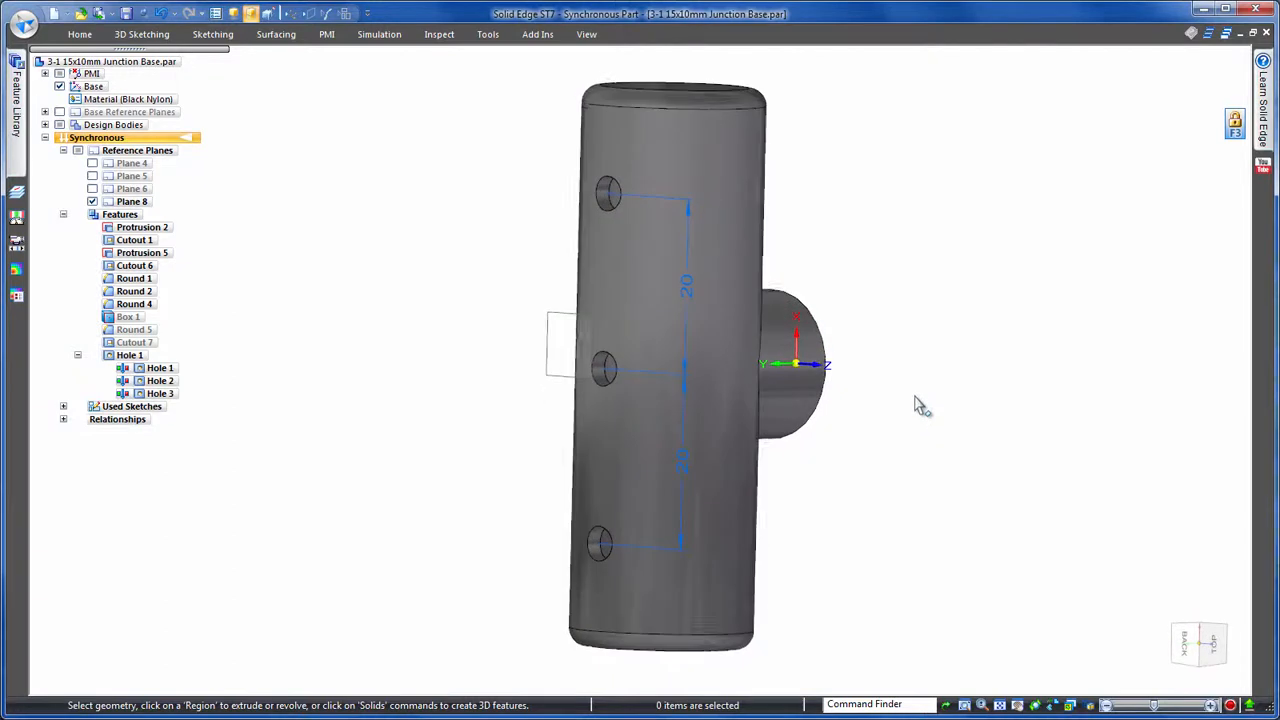
# - Switch to the 15x10mm Reducer part and select all faces of the smaller hose end in the front view, excluding the large collar
pyautogui.hotkey('alt', 'Tab')
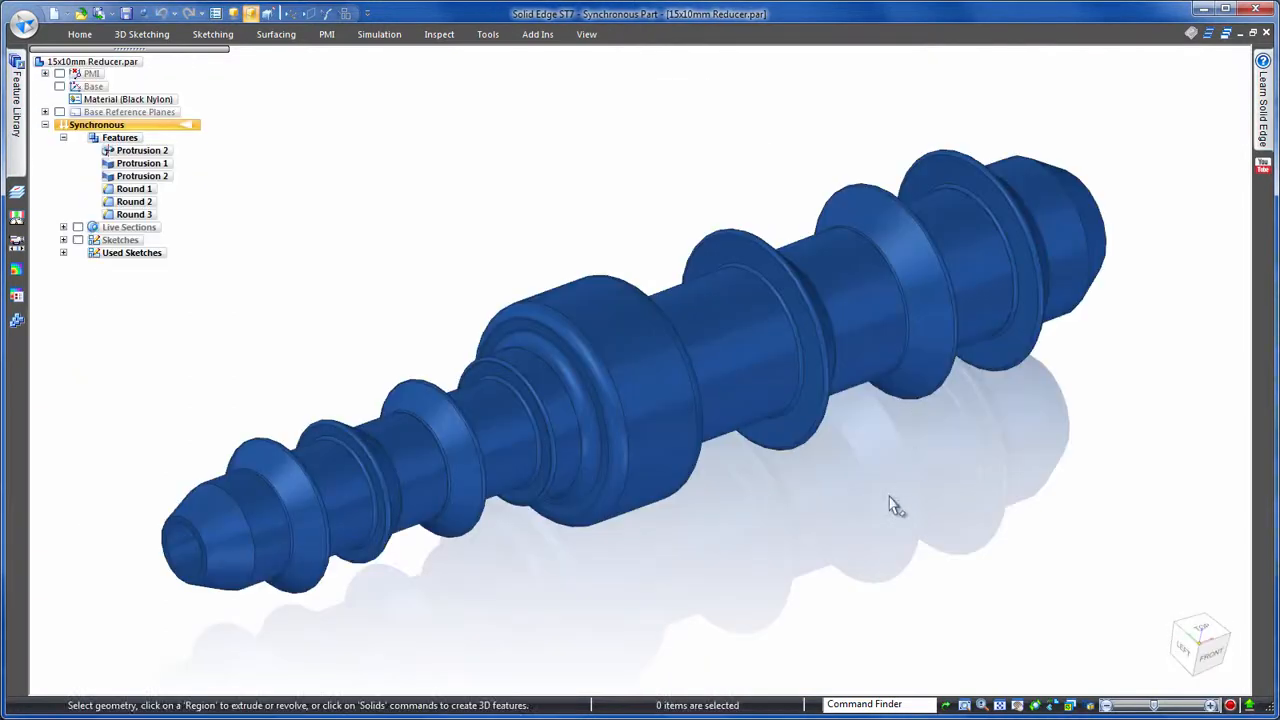
pyautogui.hotkey('ctrl', 'f')
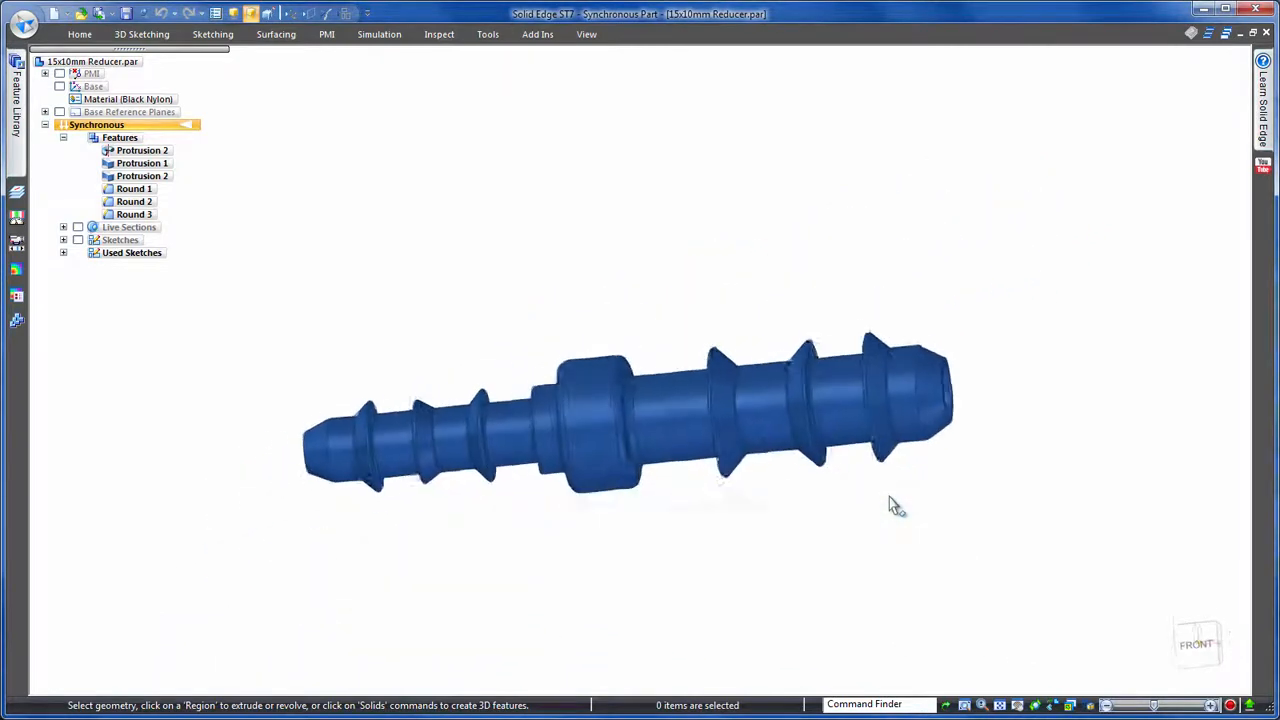
pyautogui.click(1190, 653)
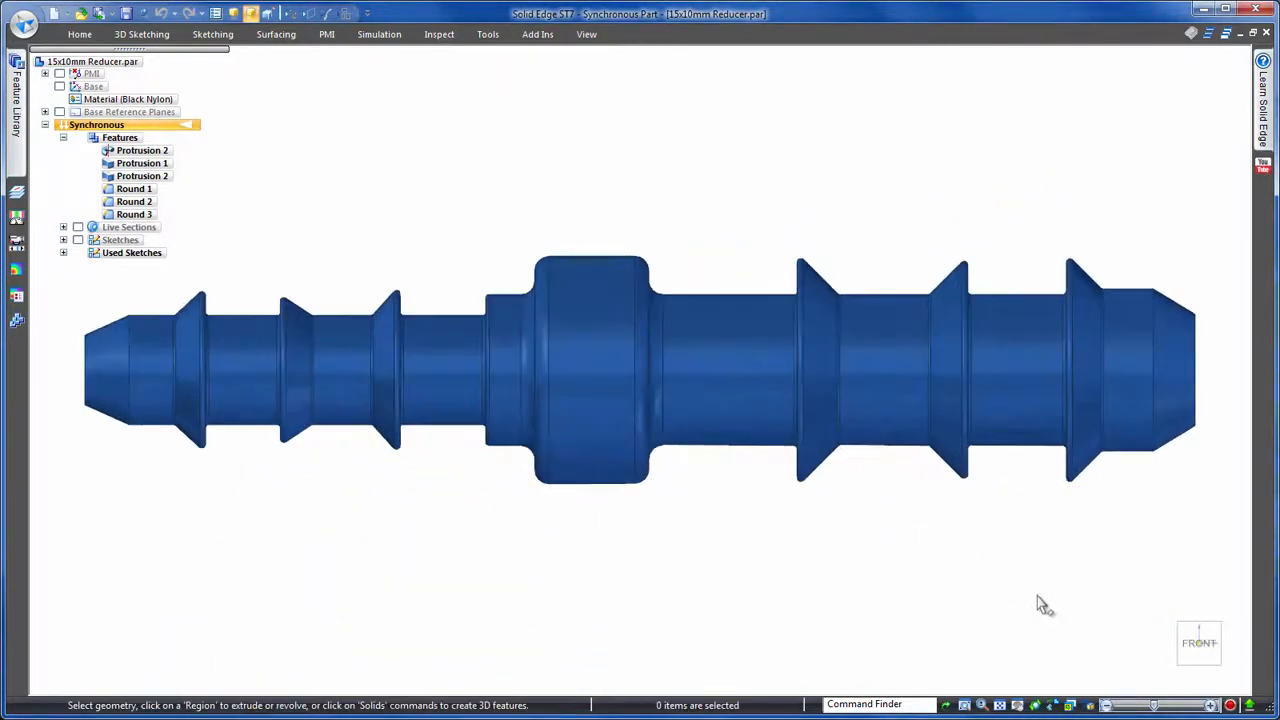
pyautogui.scroll(-1, 1089, 583)
pyautogui.moveTo(465, 468); pyautogui.dragTo(643, 530)
pyautogui.moveTo(492, 448); pyautogui.dragTo(523, 467, button='middle')
pyautogui.keyDown('ctrl'); pyautogui.click(368, 443); pyautogui.keyUp('ctrl')
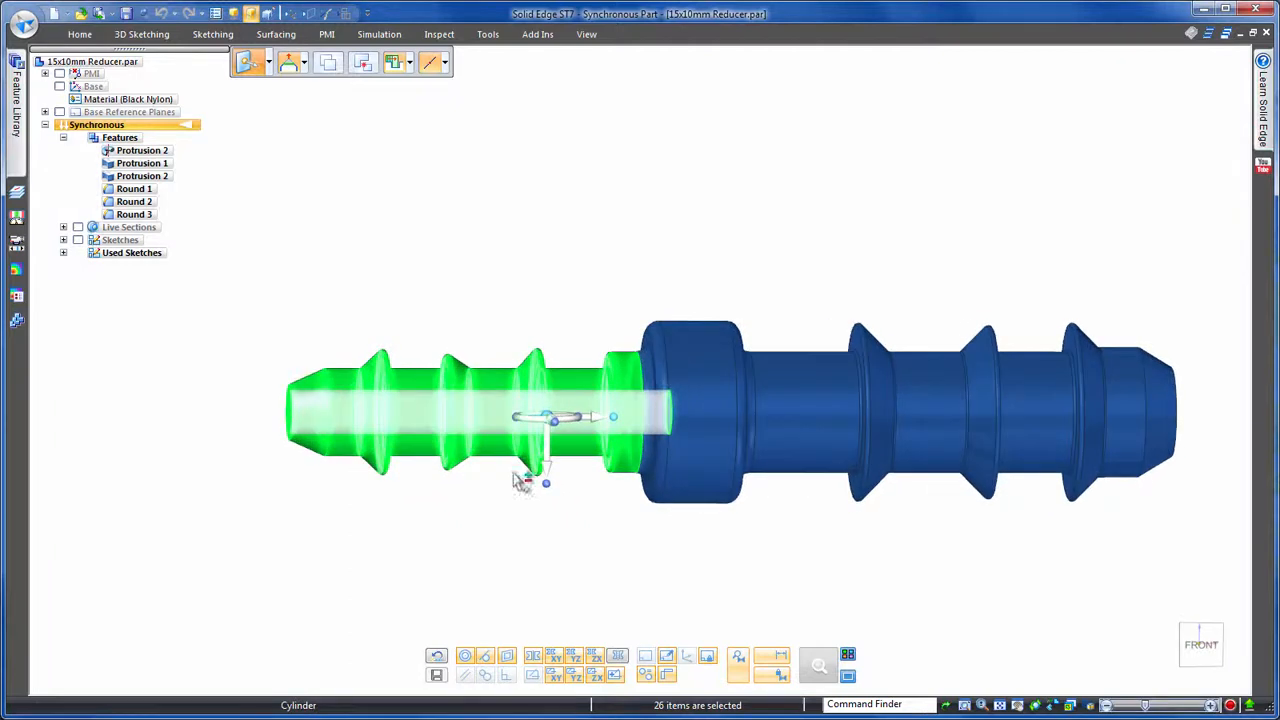
# - Reposition the steering wheel at the centre of the hose end's shoulder, copy the selected faces and return to the 3-1 15x10mm Junction Base part
pyautogui.click(480, 84)
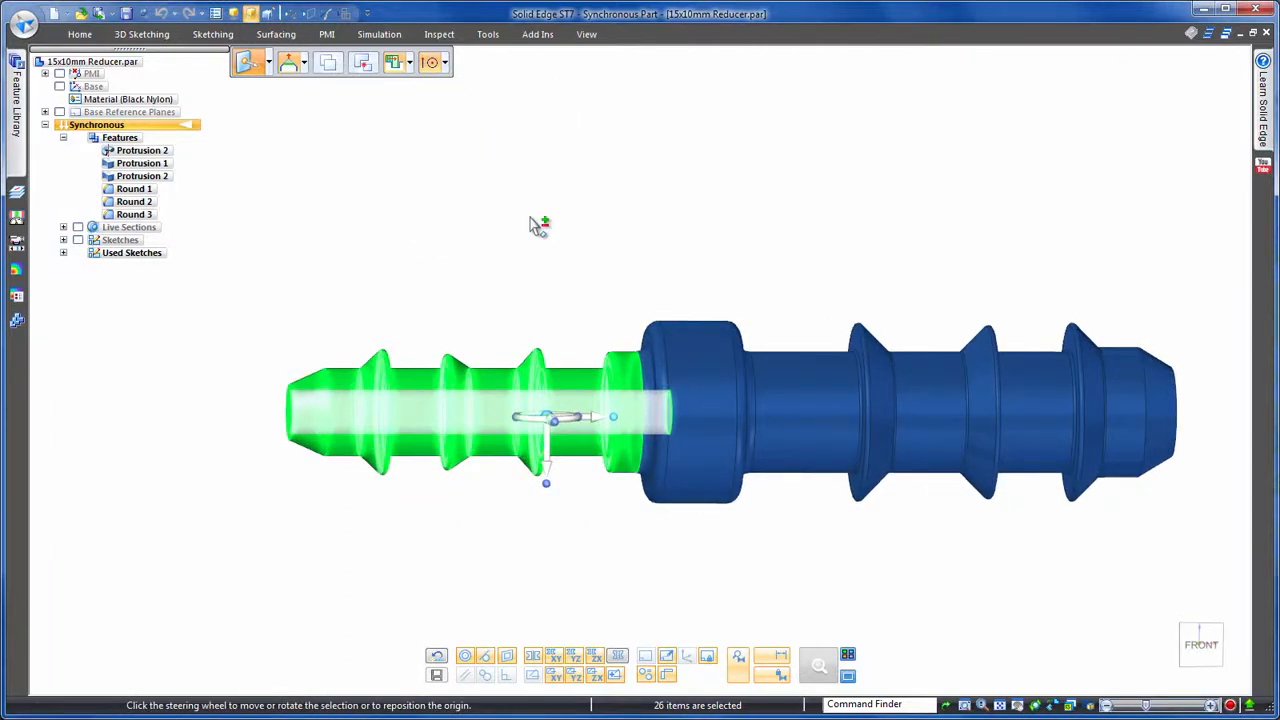
pyautogui.click(553, 418)
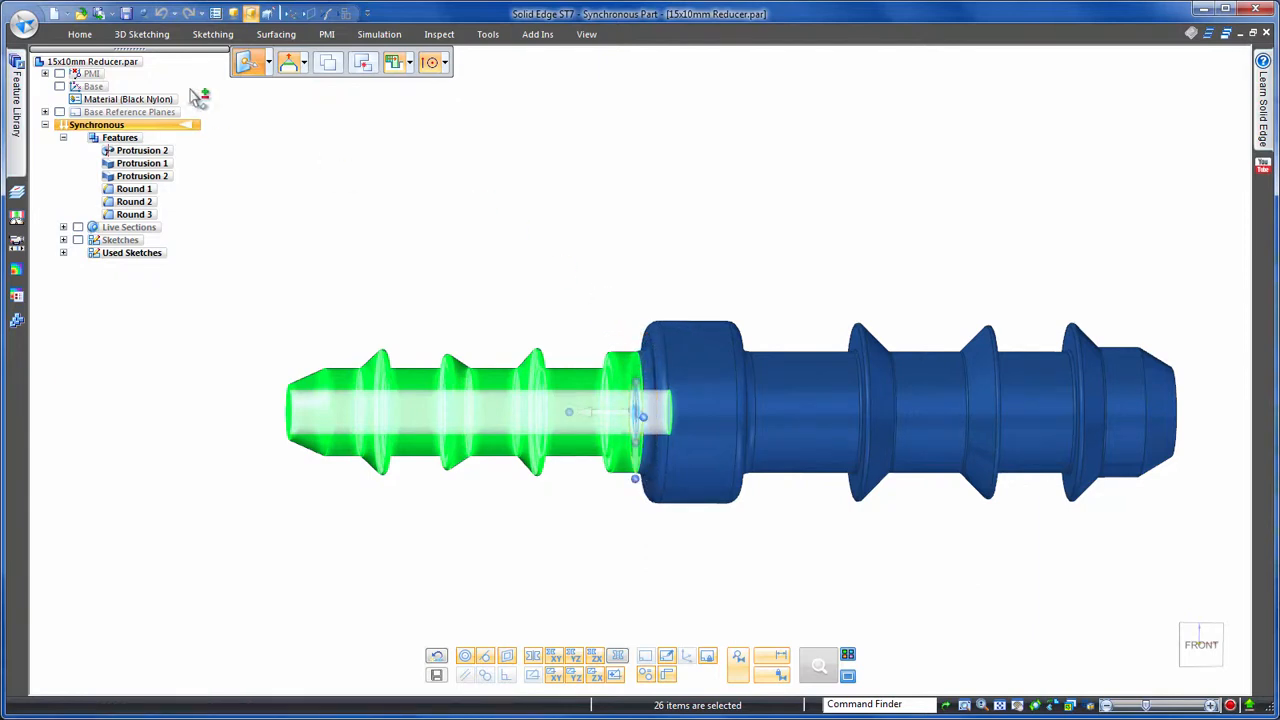
pyautogui.click(97, 32)
pyautogui.click(360, 231)
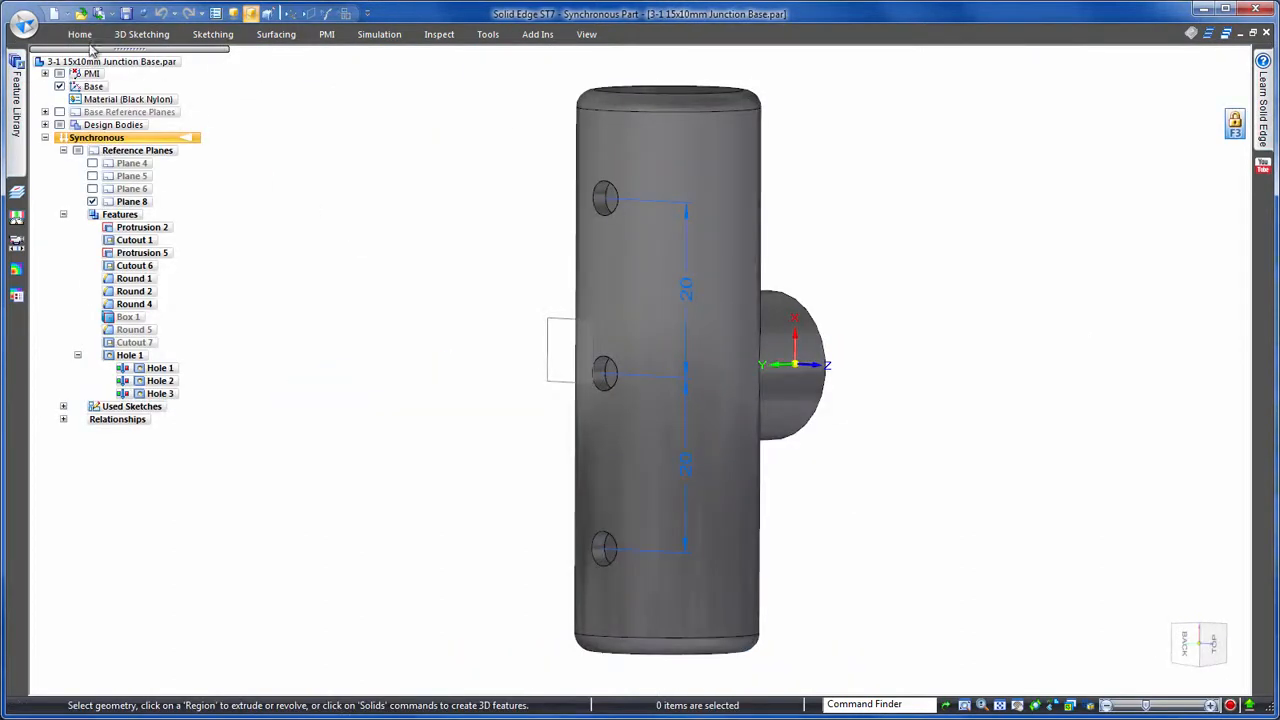
# - Paste the copied hose connector beside the body and align it with the middle hole's centre
pyautogui.click(82, 36)
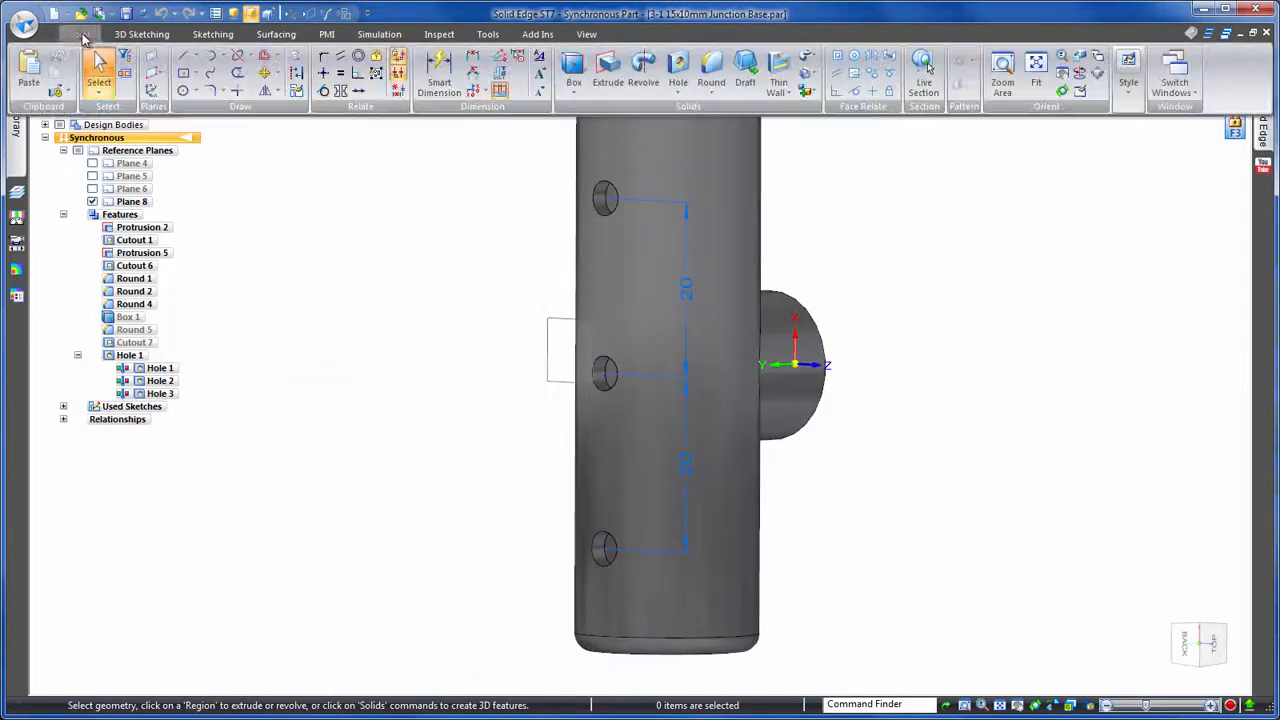
pyautogui.click(32, 75)
pyautogui.click(548, 385)
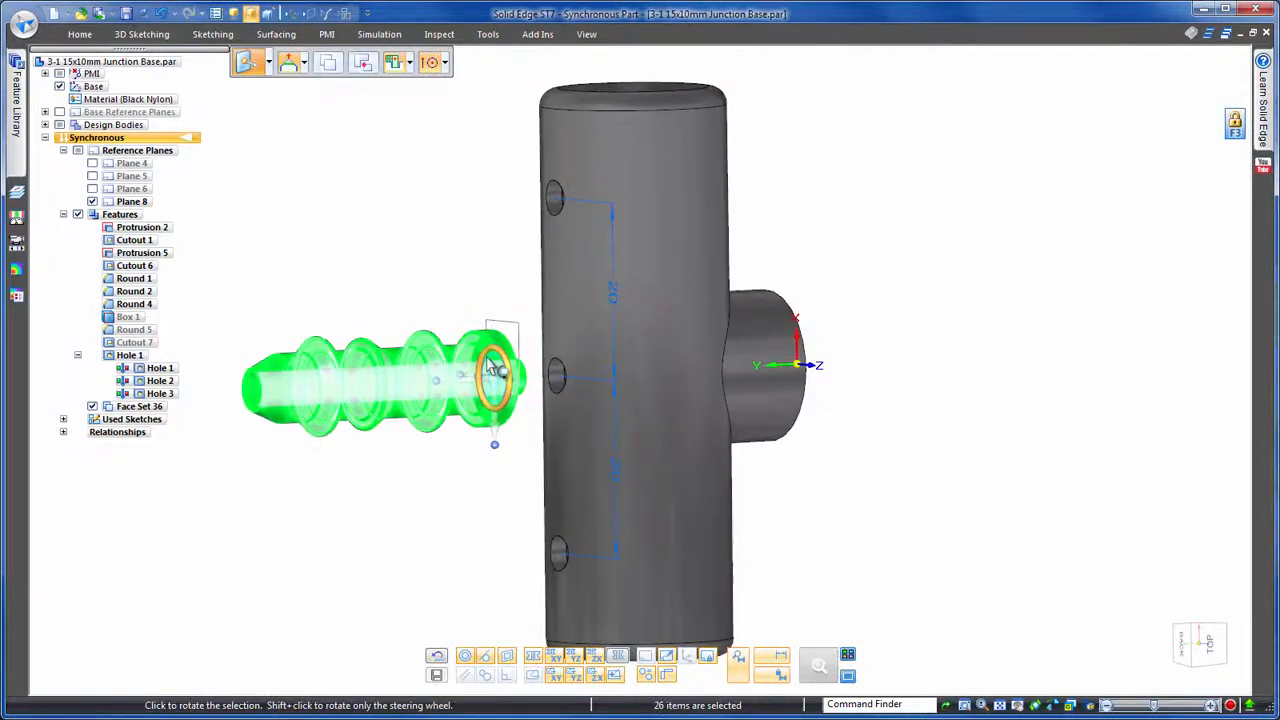
pyautogui.click(491, 368)
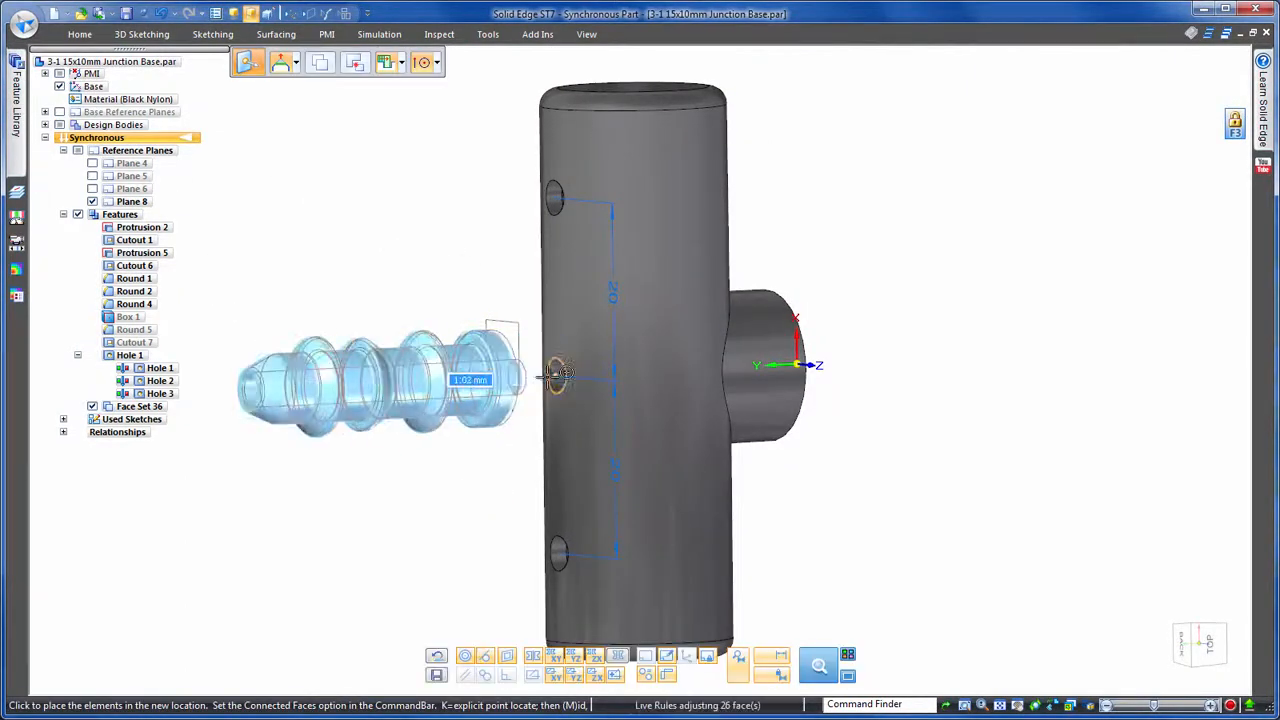
pyautogui.click(552, 380)
pyautogui.press('Escape')
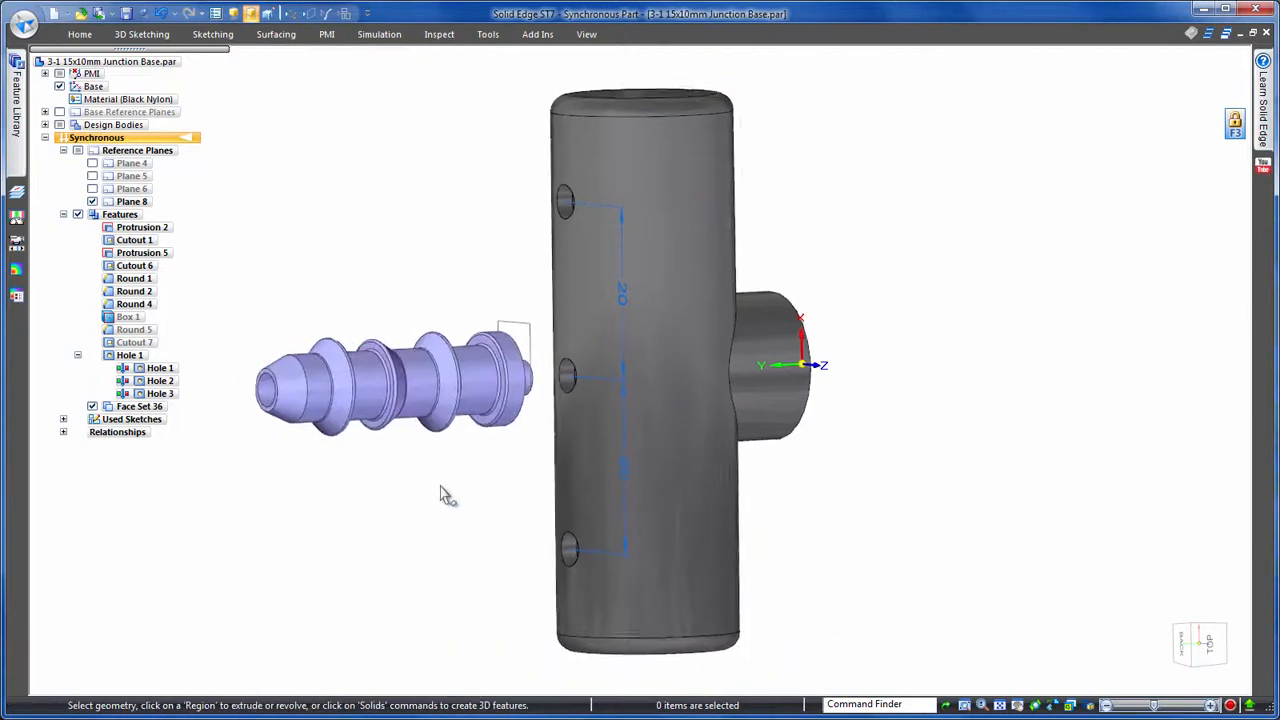
# - Save the copied connector to the feature library's 10mm Hose Custom Fittings folder as Feature_10mm Hose Connector
pyautogui.click(23, 139)
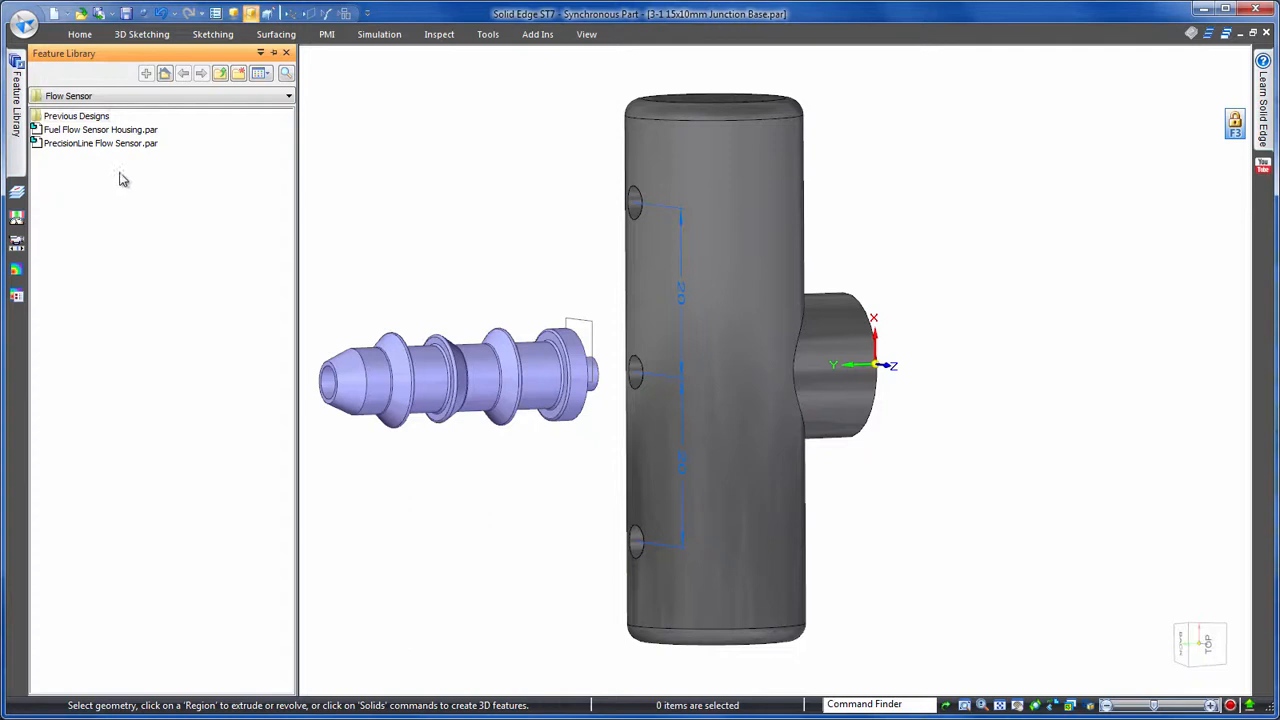
pyautogui.click(220, 74)
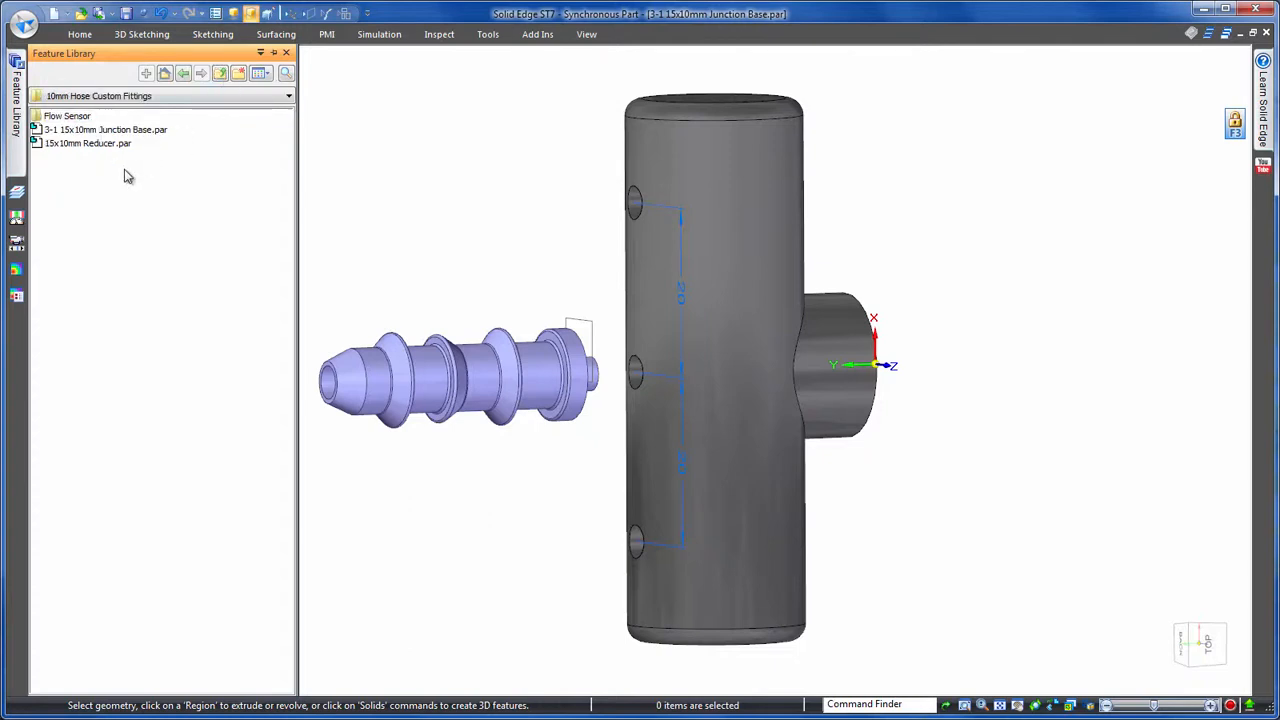
pyautogui.rightClick(128, 177)
pyautogui.click(146, 250)
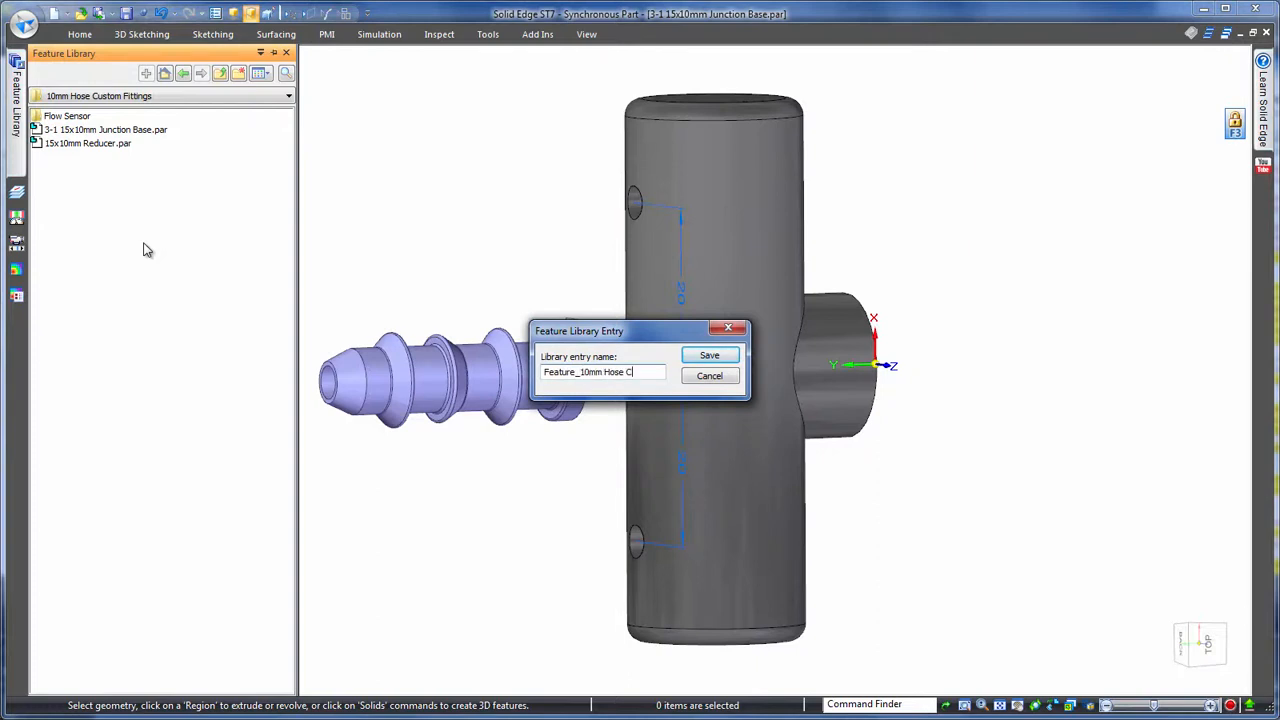
pyautogui.press('Return')
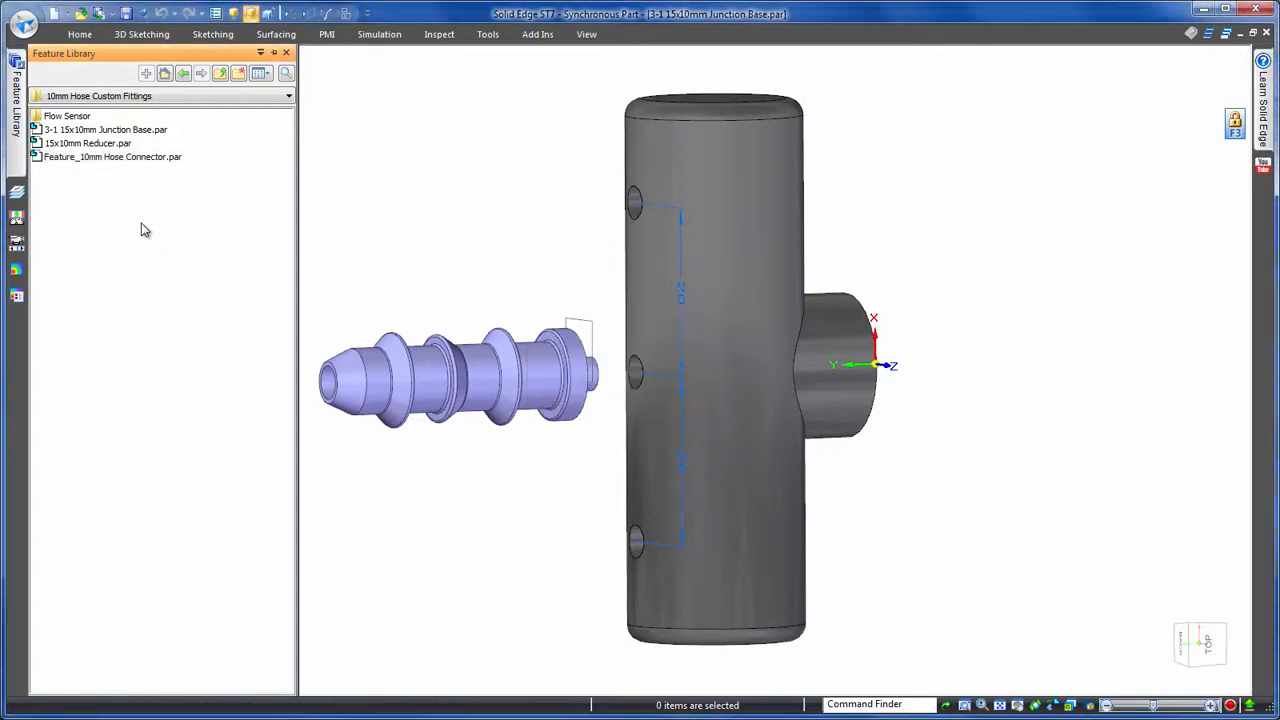
# - Insert Feature_10mm Hose Connector from the library, align it with the upper hole's centre and move it outward from the body
pyautogui.moveTo(462, 193); pyautogui.dragTo(466, 193)
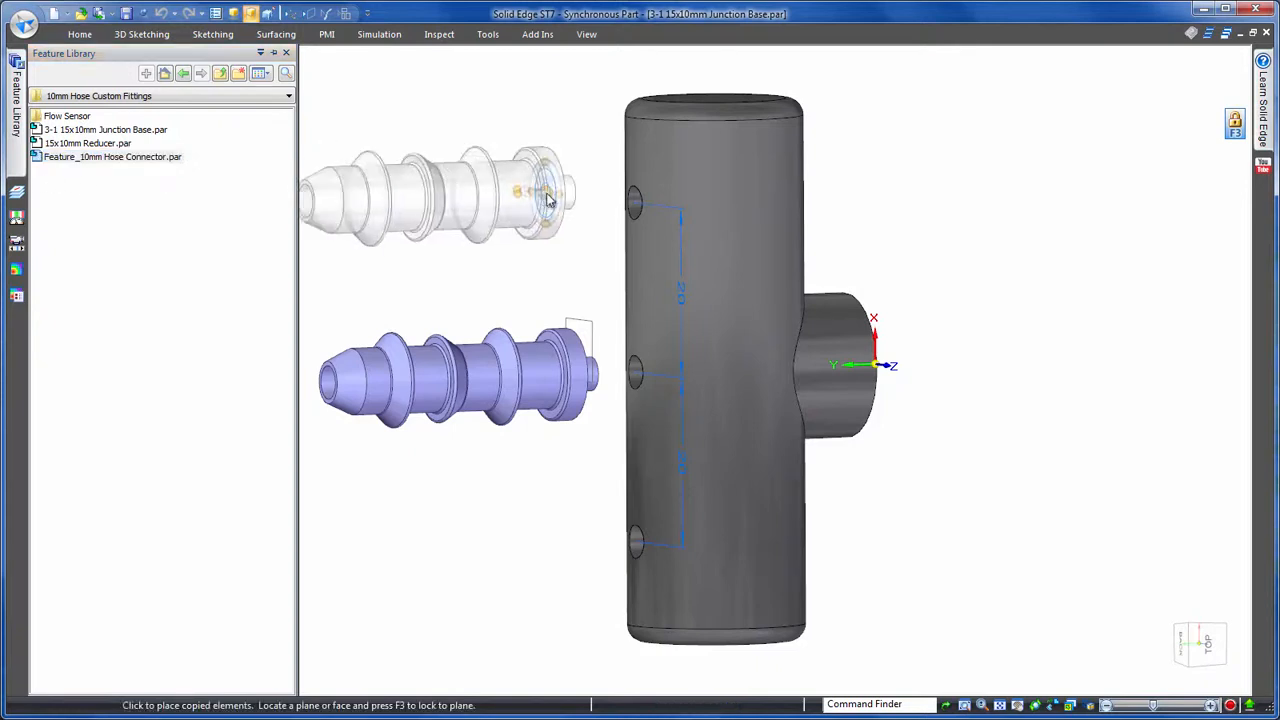
pyautogui.click(566, 189)
pyautogui.click(592, 202)
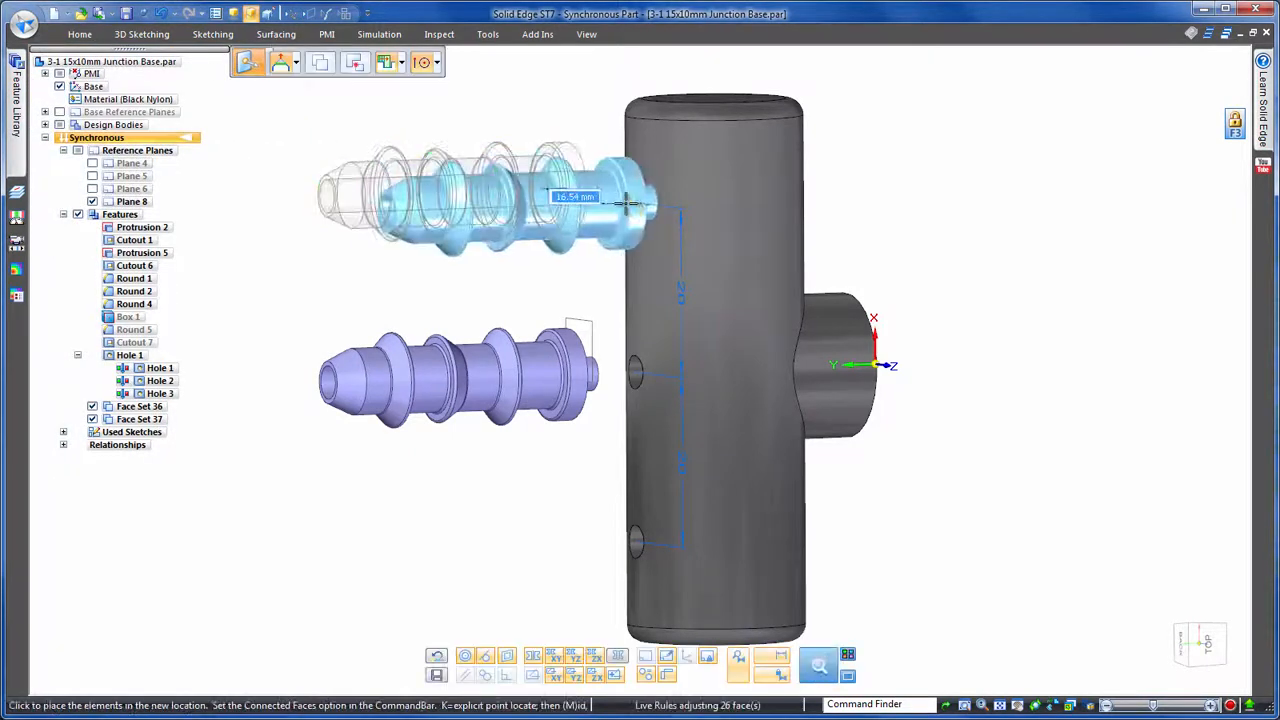
pyautogui.click(636, 203)
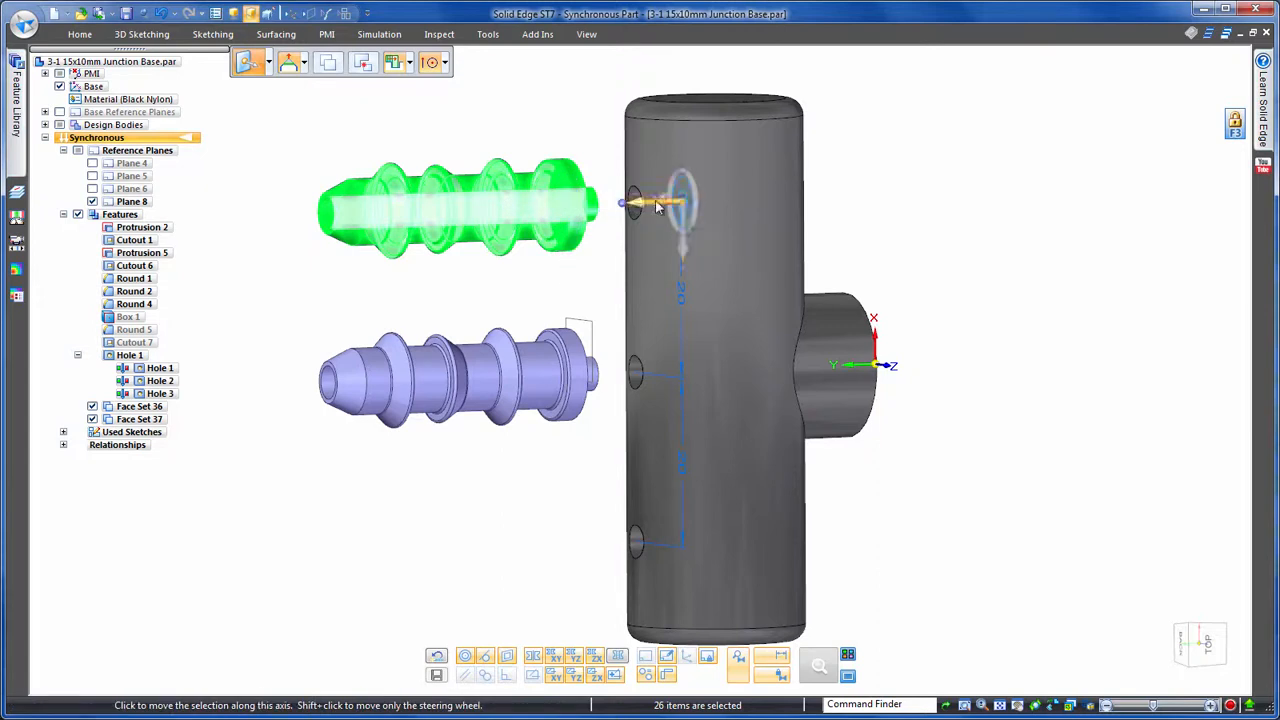
pyautogui.click(658, 206)
pyautogui.click(645, 218)
# - Copy the upper hose connector down so that the copy lines up with the lower hole
pyautogui.keyDown('ctrl'); pyautogui.click(634, 255); pyautogui.keyUp('ctrl')
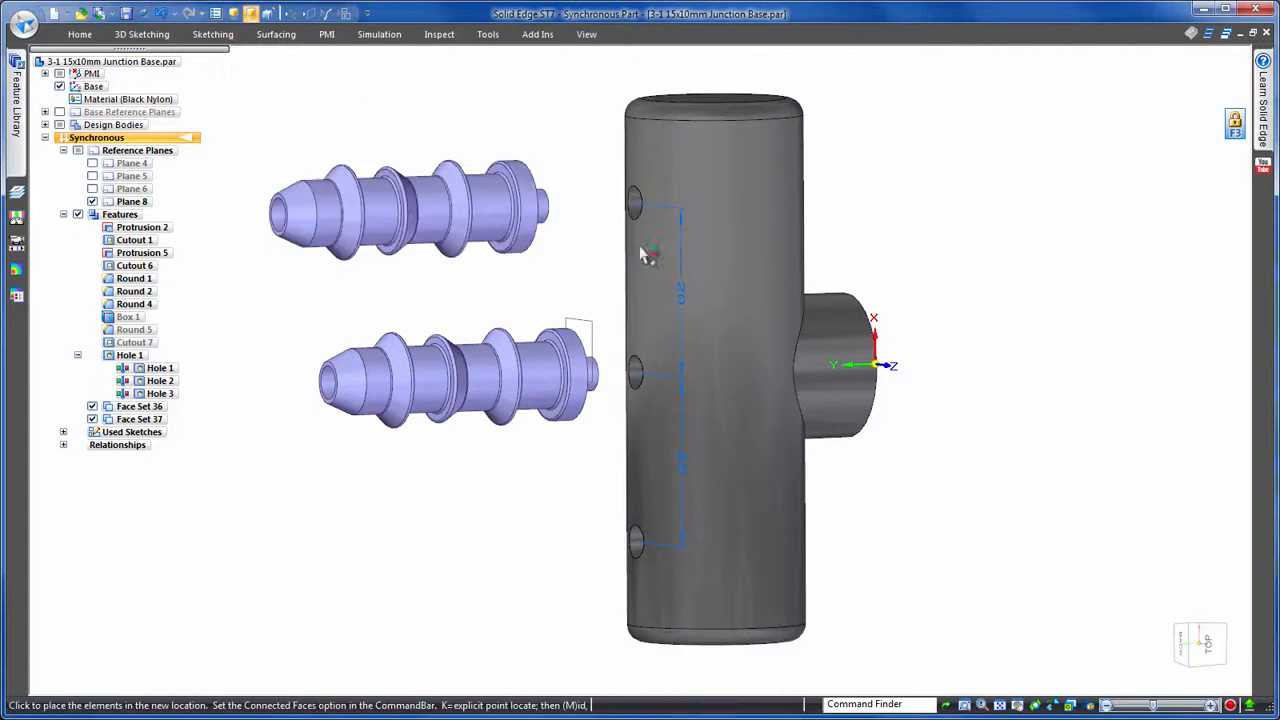
pyautogui.click(637, 537)
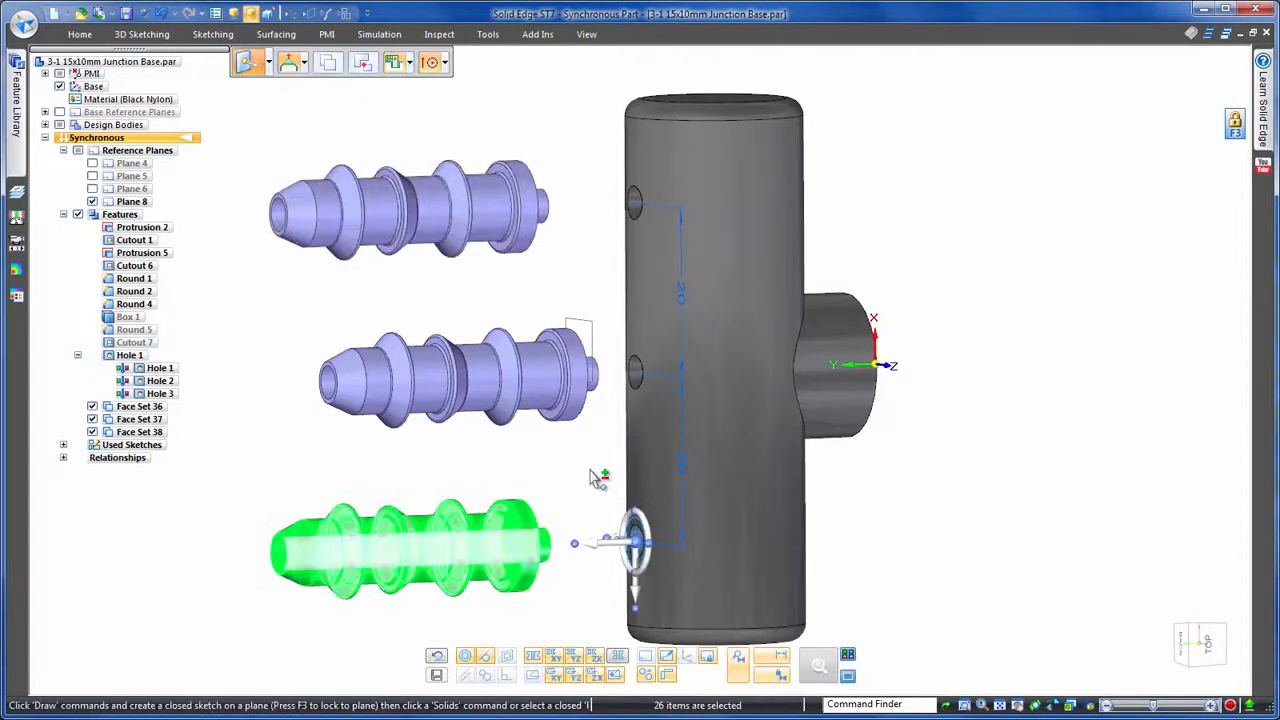
pyautogui.press('Escape')
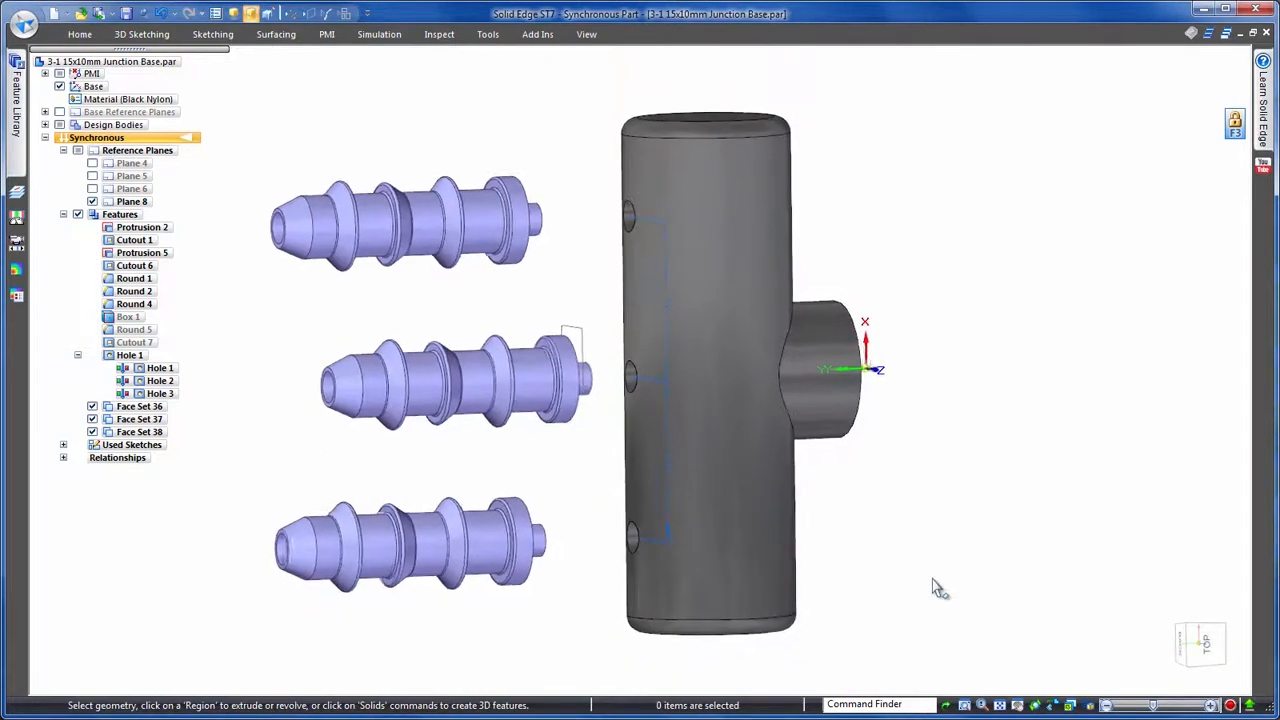
# - Hide Plane 8 and the PMI dimensions, and collapse the reference plane list
pyautogui.click(1203, 643)
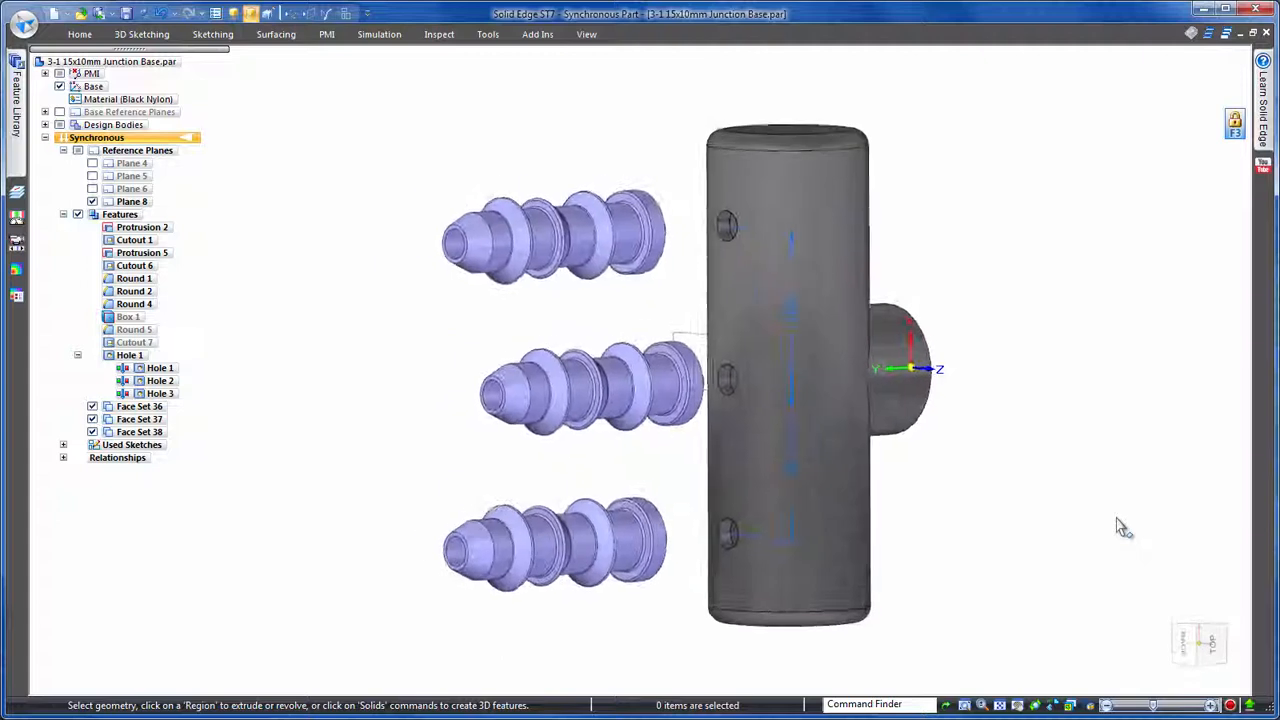
pyautogui.click(92, 202)
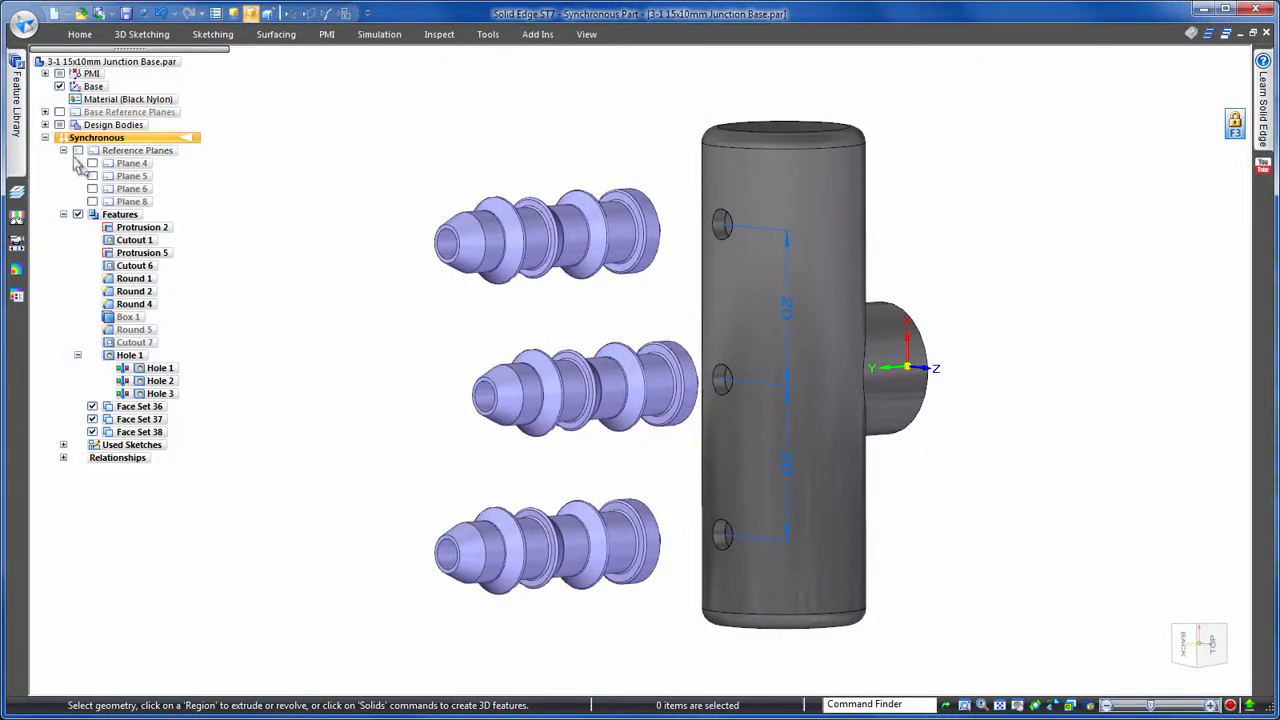
pyautogui.click(64, 151)
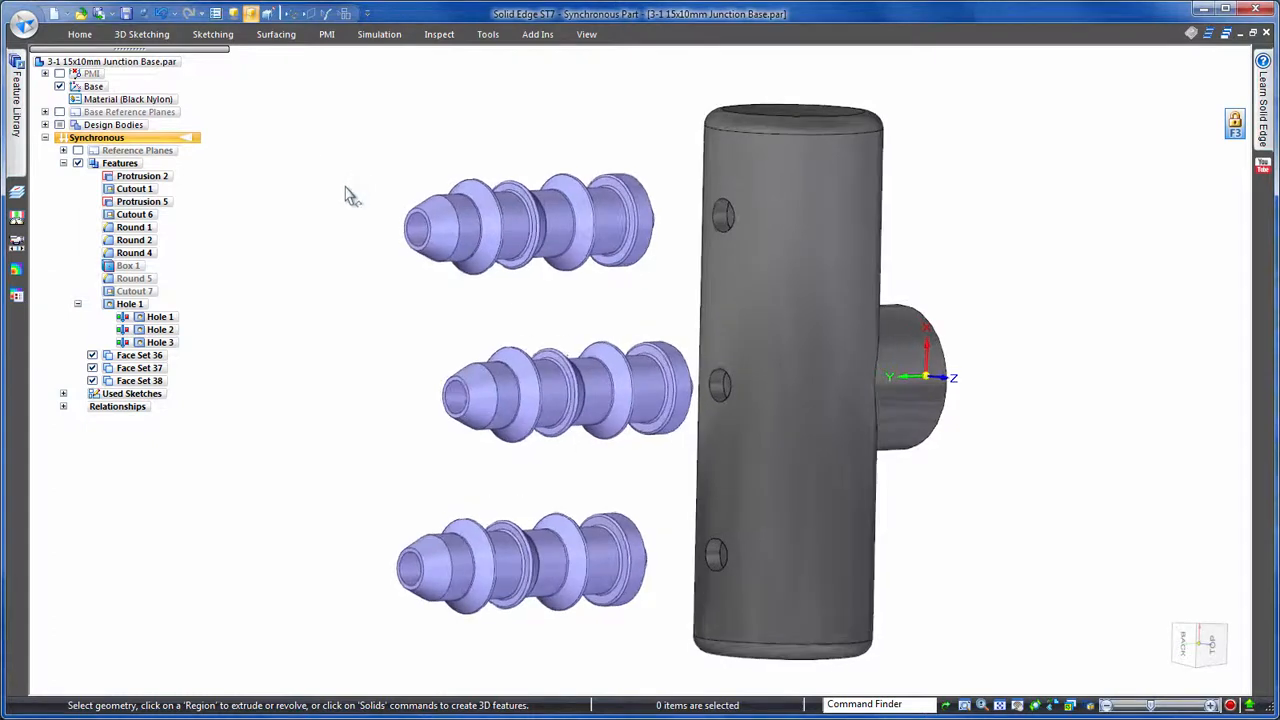
# - Attach the three hose connector face sets to the junction body as solid geometry
pyautogui.click(135, 381)
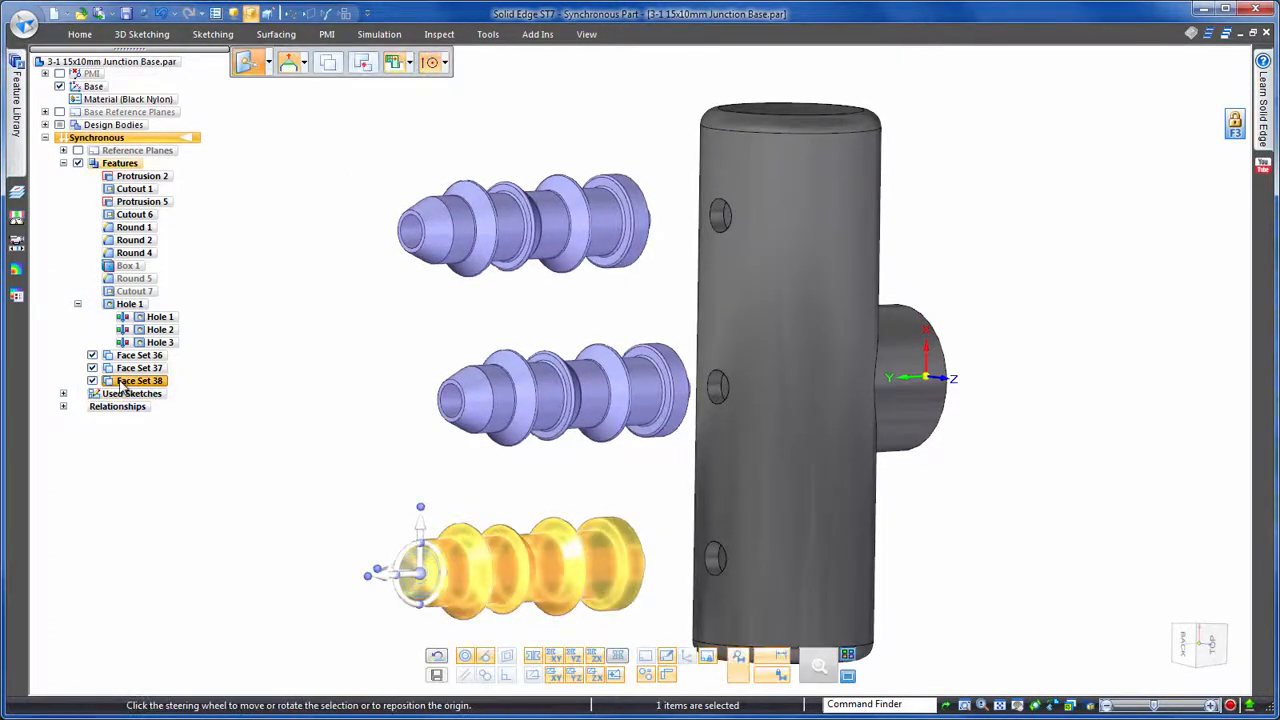
pyautogui.keyDown('shift'); pyautogui.click(130, 358); pyautogui.keyUp('shift')
pyautogui.rightClick(133, 361)
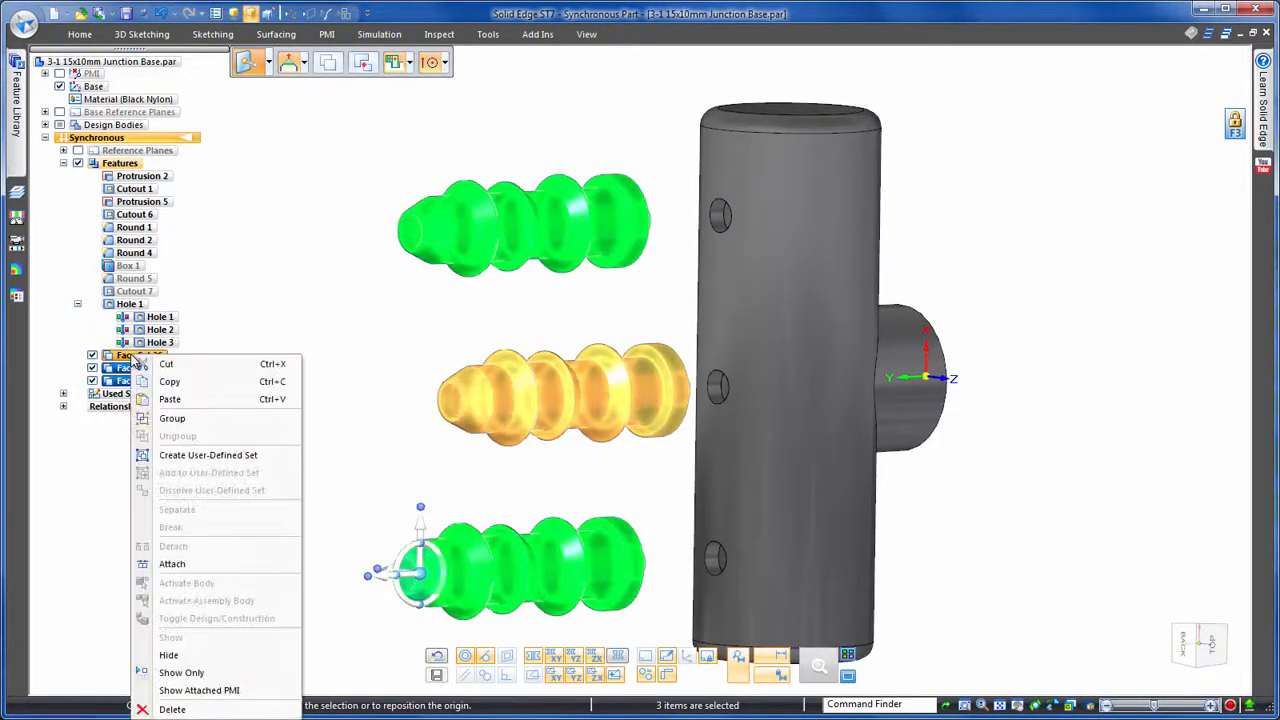
pyautogui.click(205, 566)
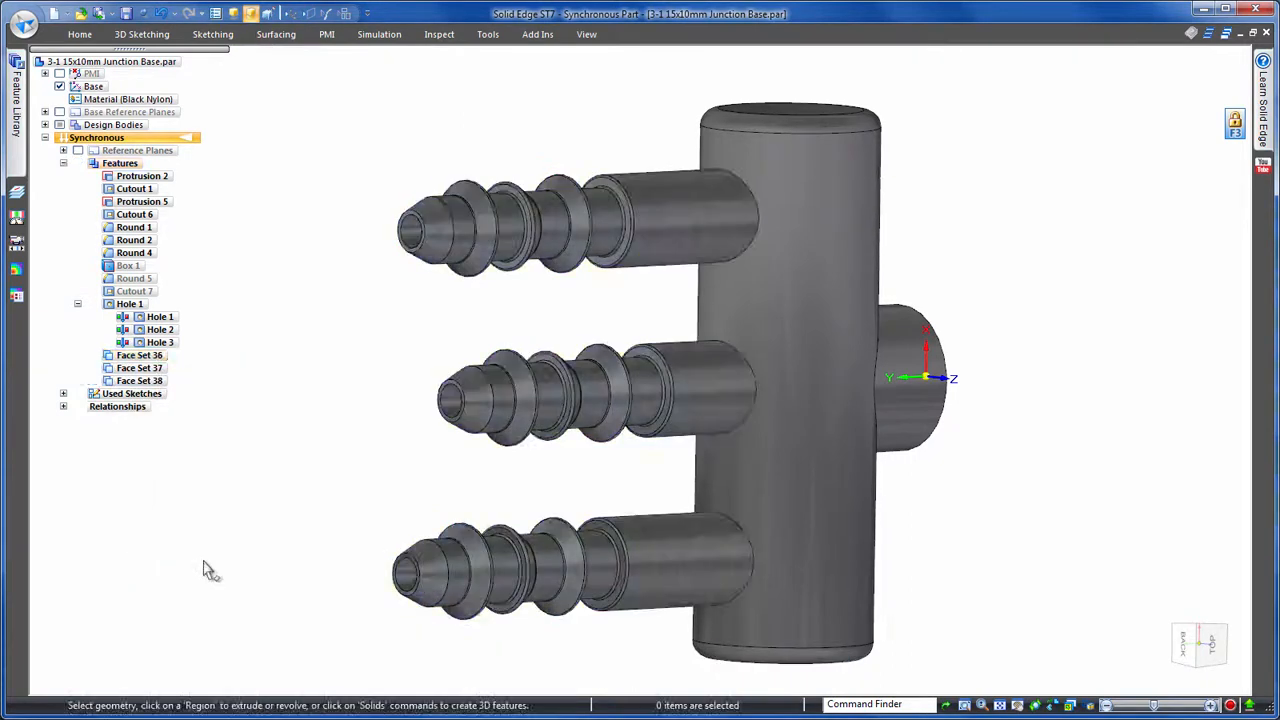
# - Rotate the upper and lower hose connectors together with their holes 15° about the axis of the main cylinder
pyautogui.scroll(-2, 287, 487)
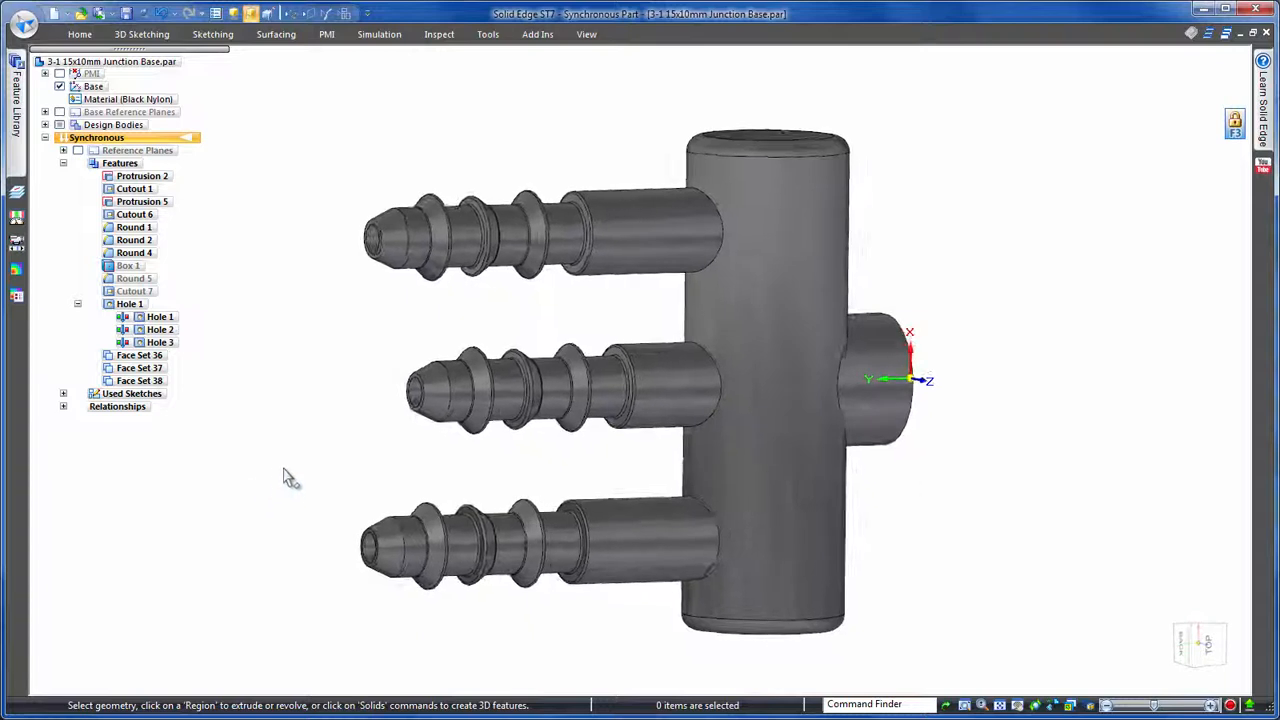
pyautogui.click(740, 614)
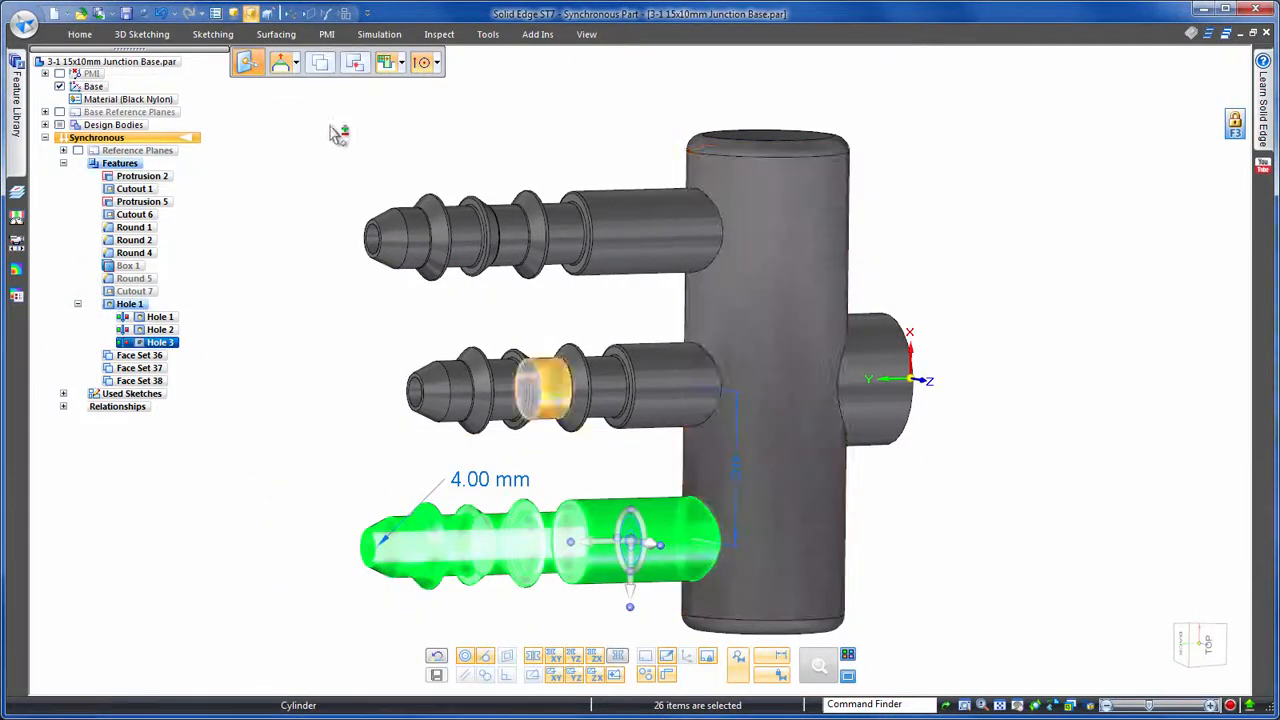
pyautogui.keyDown('ctrl'); pyautogui.click(740, 283); pyautogui.keyUp('ctrl')
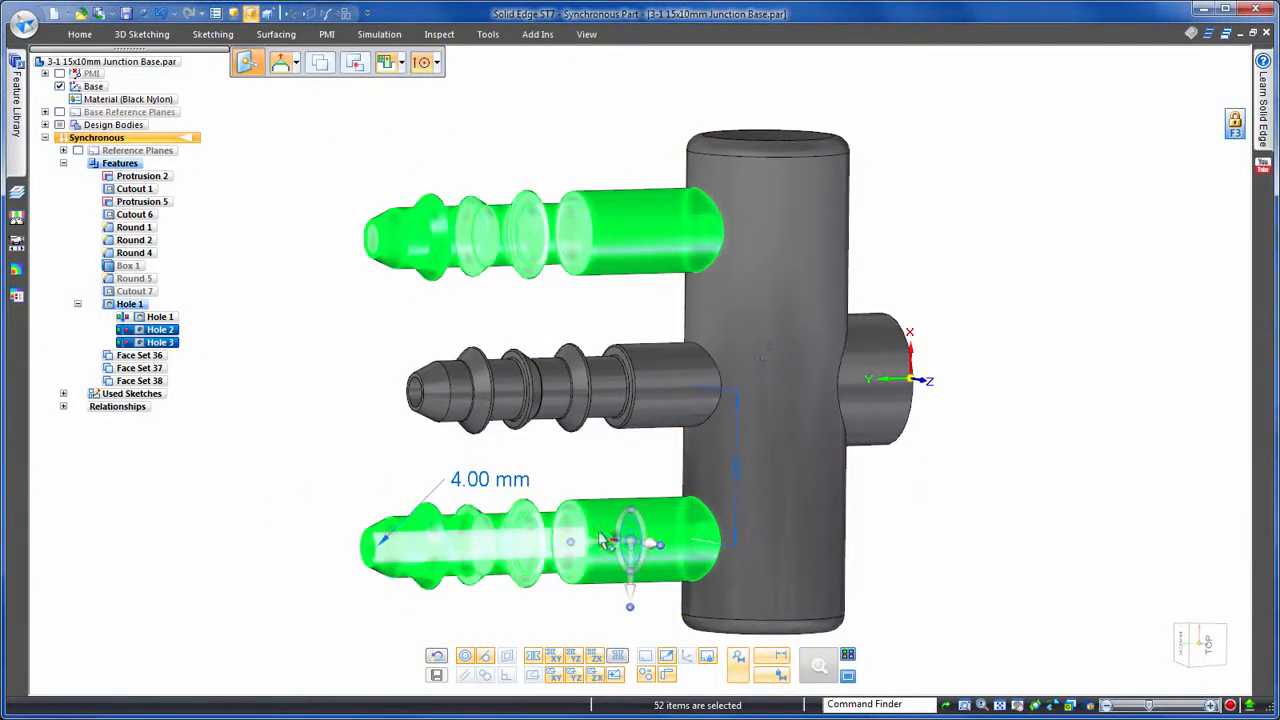
pyautogui.moveTo(628, 545); pyautogui.dragTo(740, 193)
pyautogui.click(738, 184)
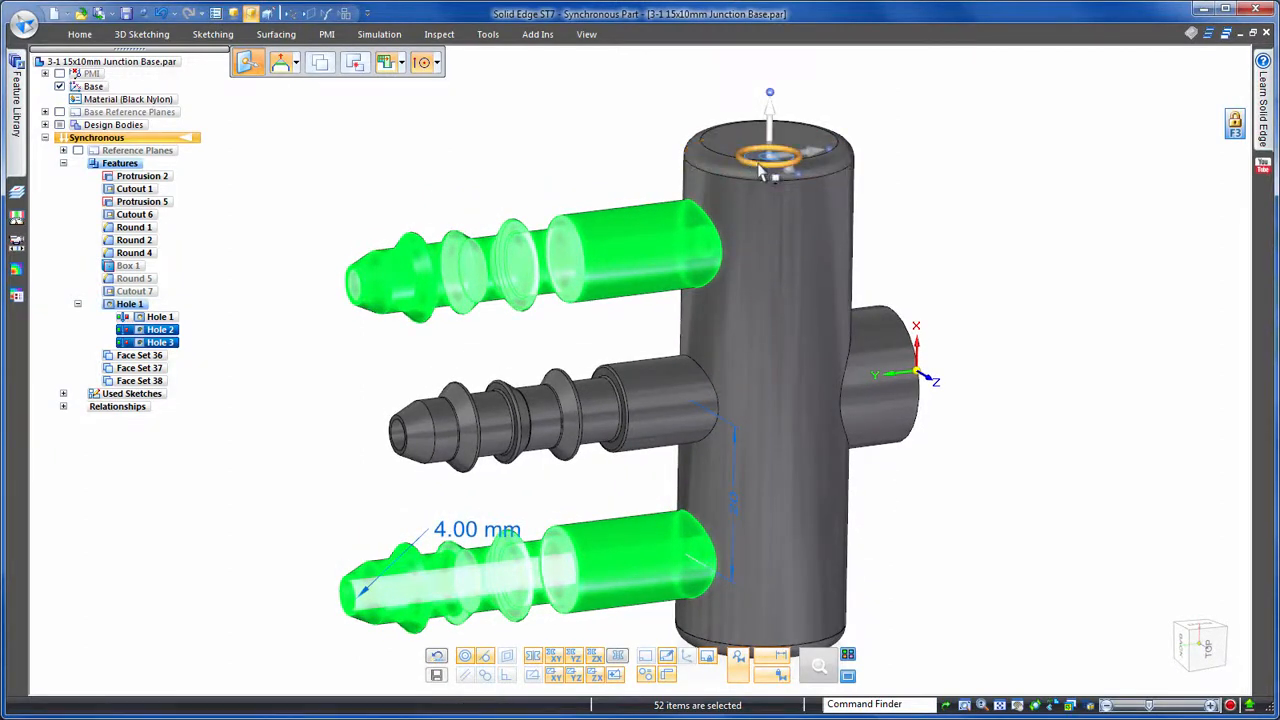
pyautogui.click(768, 167)
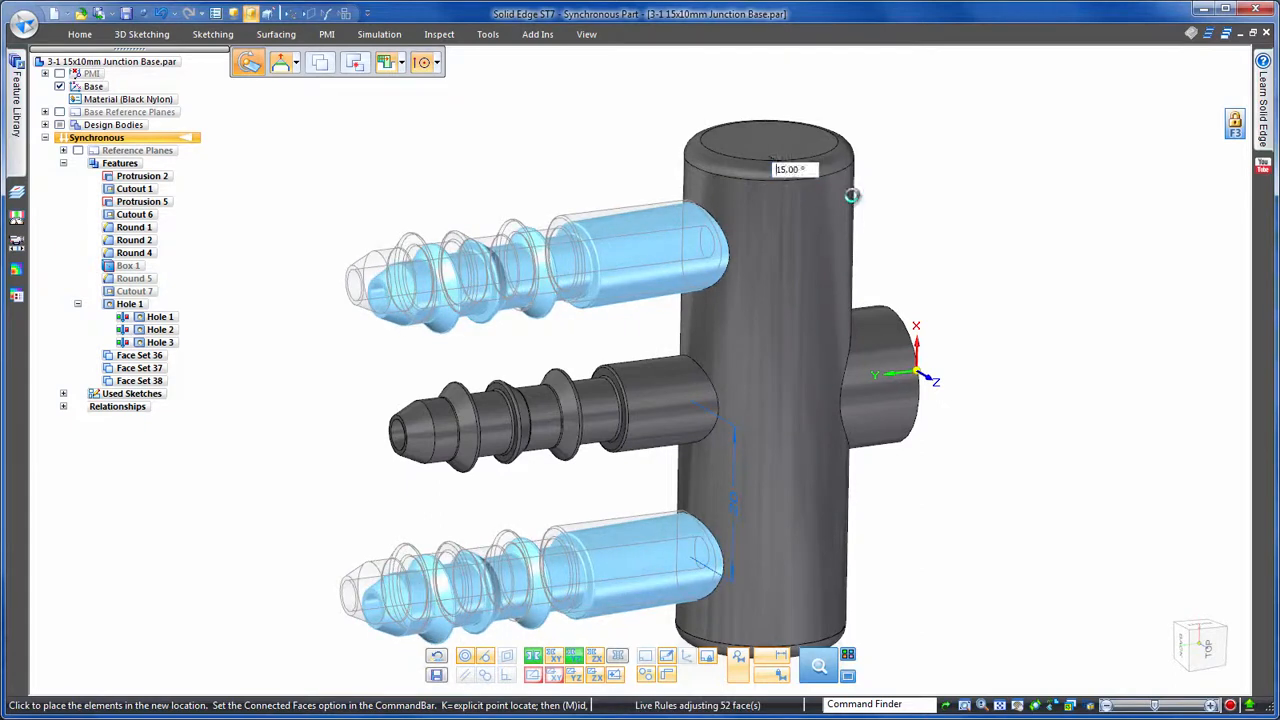
pyautogui.click(851, 196)
pyautogui.click(928, 186)
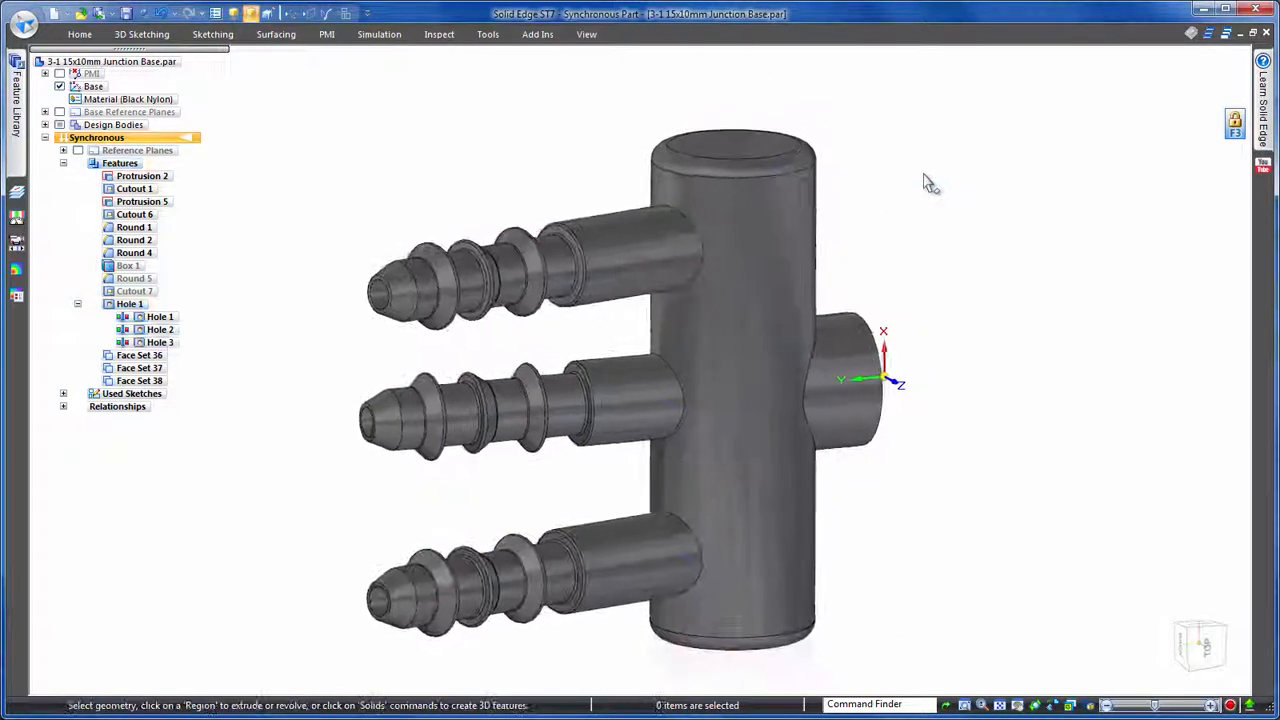
# - Show the Fuel Flow Sensor body and place Fuel Flow Sensor Housing from the library's Flow Sensor folder on its large flat face
pyautogui.click(45, 125)
pyautogui.click(78, 150)
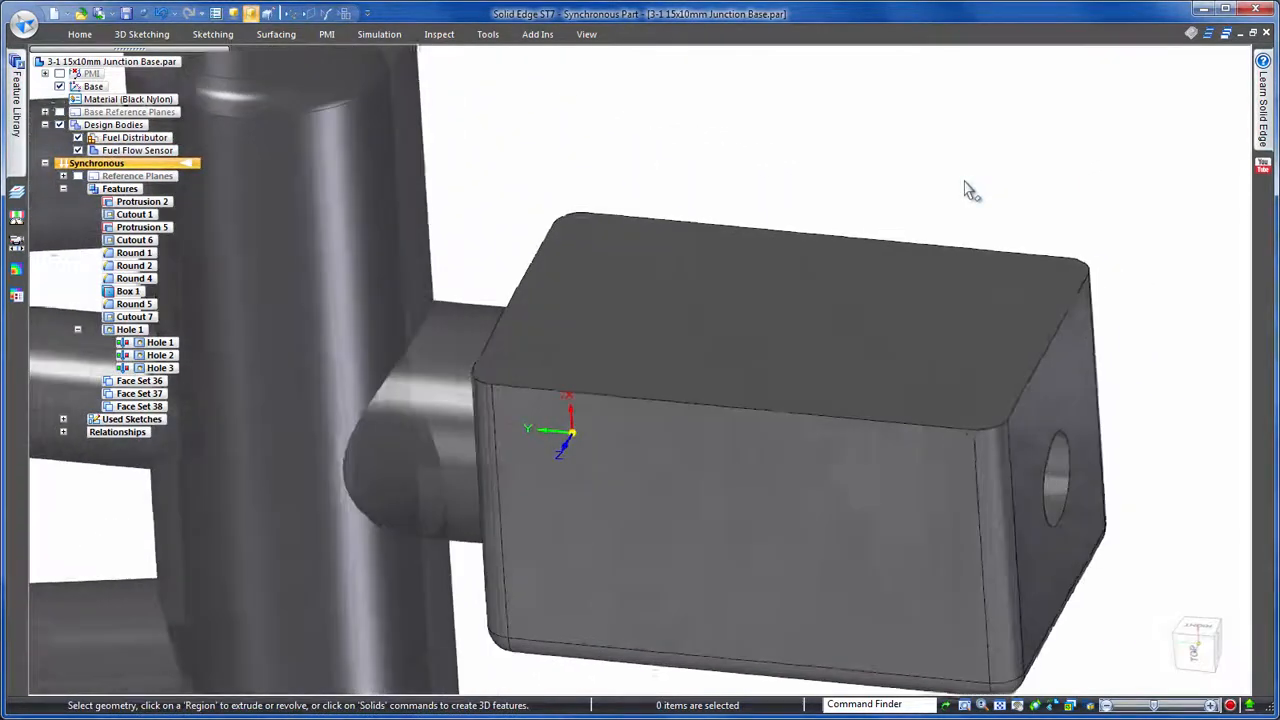
pyautogui.click(17, 95)
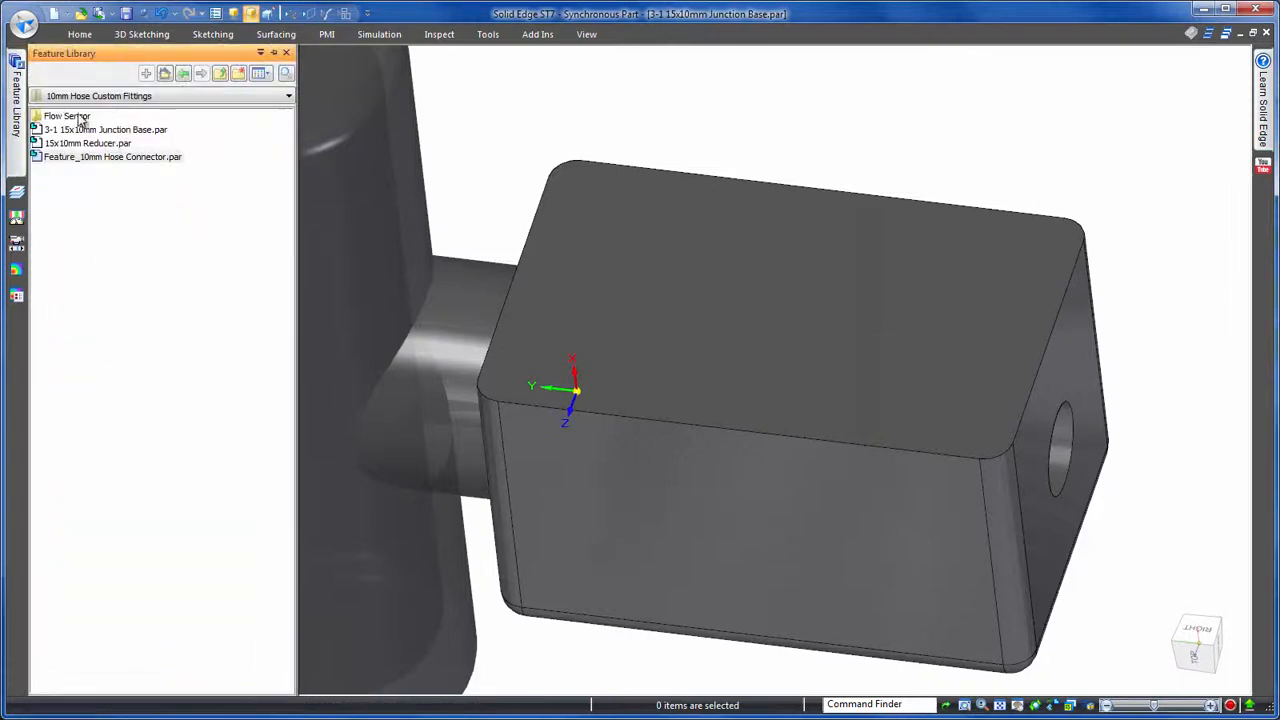
pyautogui.moveTo(533, 152); pyautogui.dragTo(828, 146)
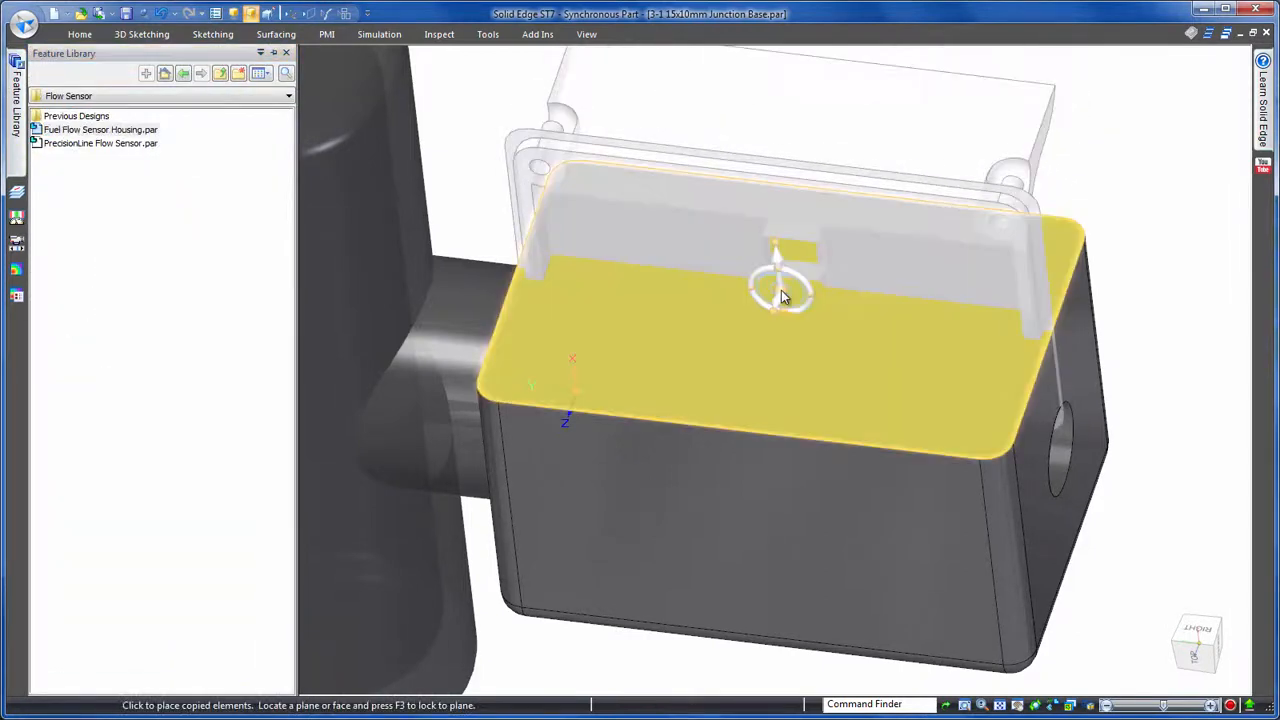
pyautogui.click(752, 333)
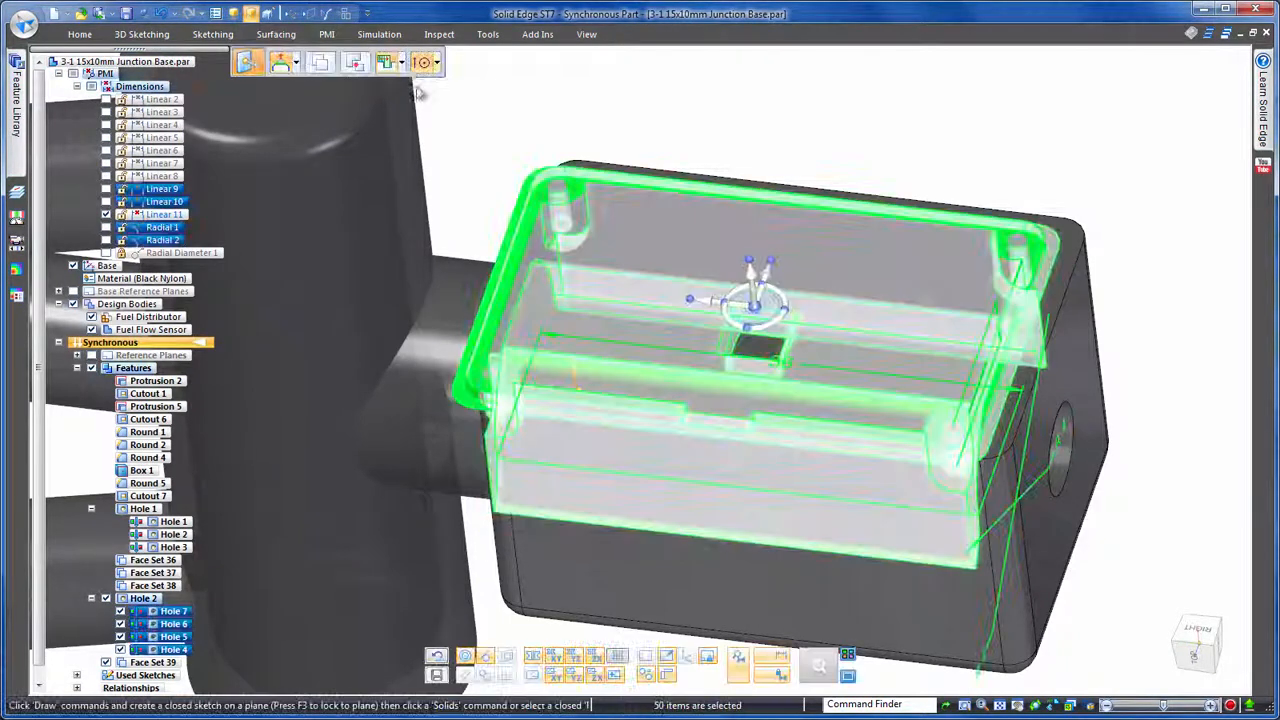
# - Move the housing geometry along its long direction, using a keypoint to align it with the edge of the sensor box
pyautogui.click(436, 63)
pyautogui.click(446, 155)
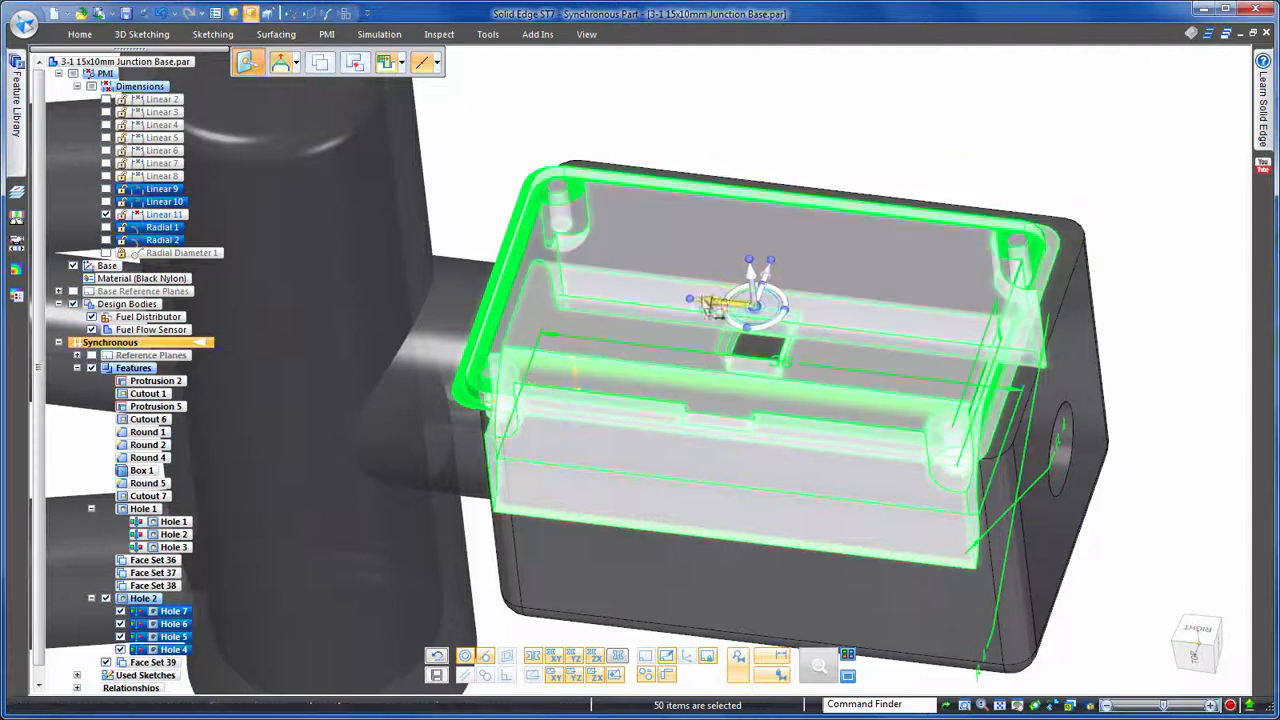
pyautogui.click(708, 302)
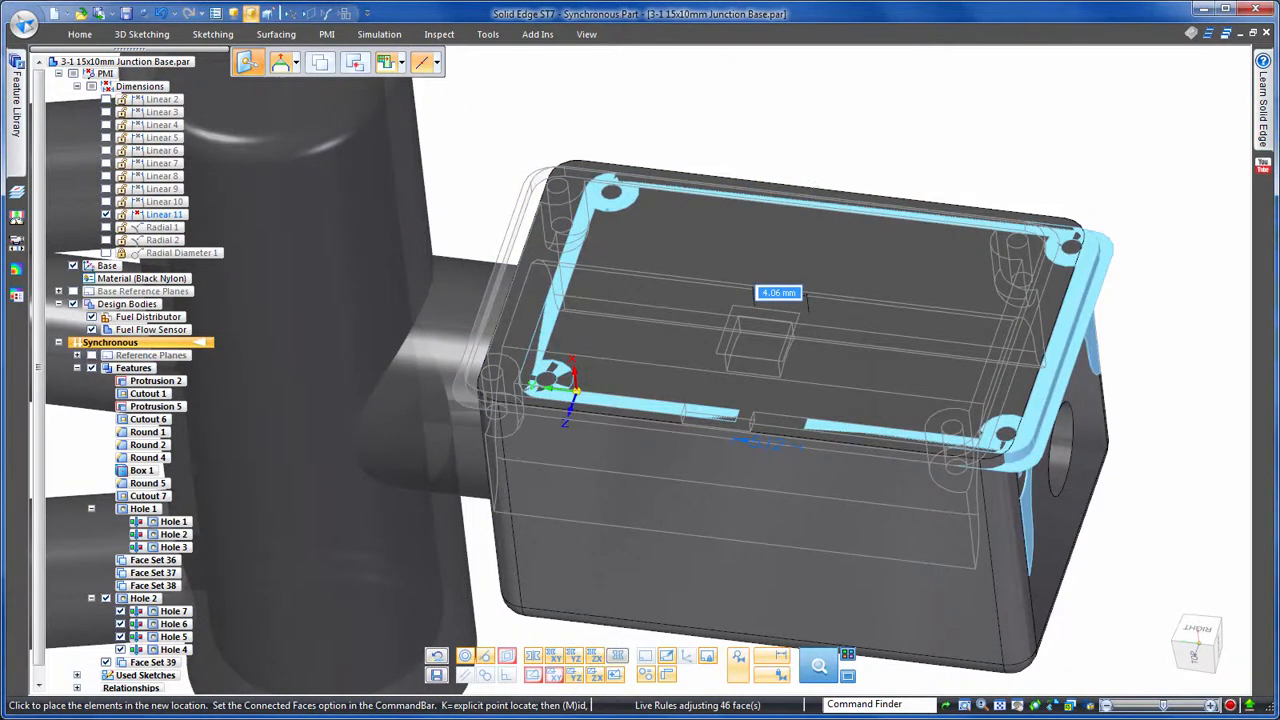
pyautogui.click(834, 192)
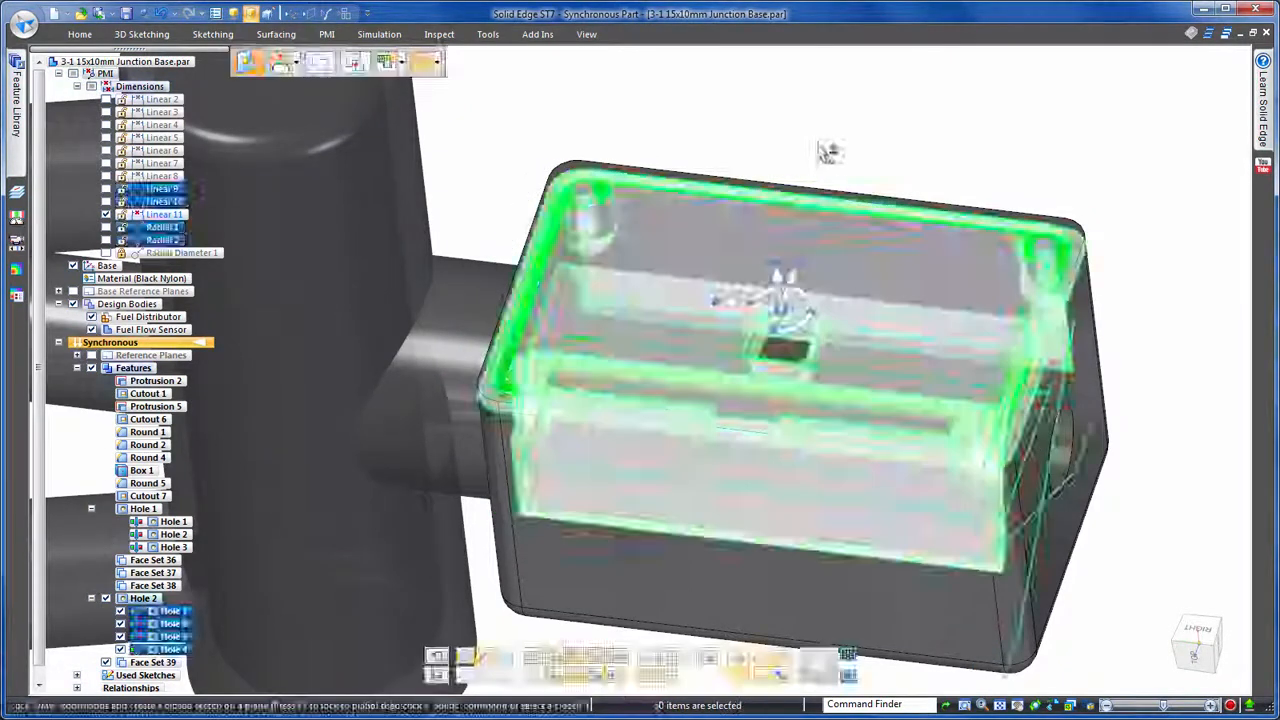
# - Attach the housing's Face Set 39 to the sensor box to form its hollow interior
pyautogui.scroll(-1, 140, 450)
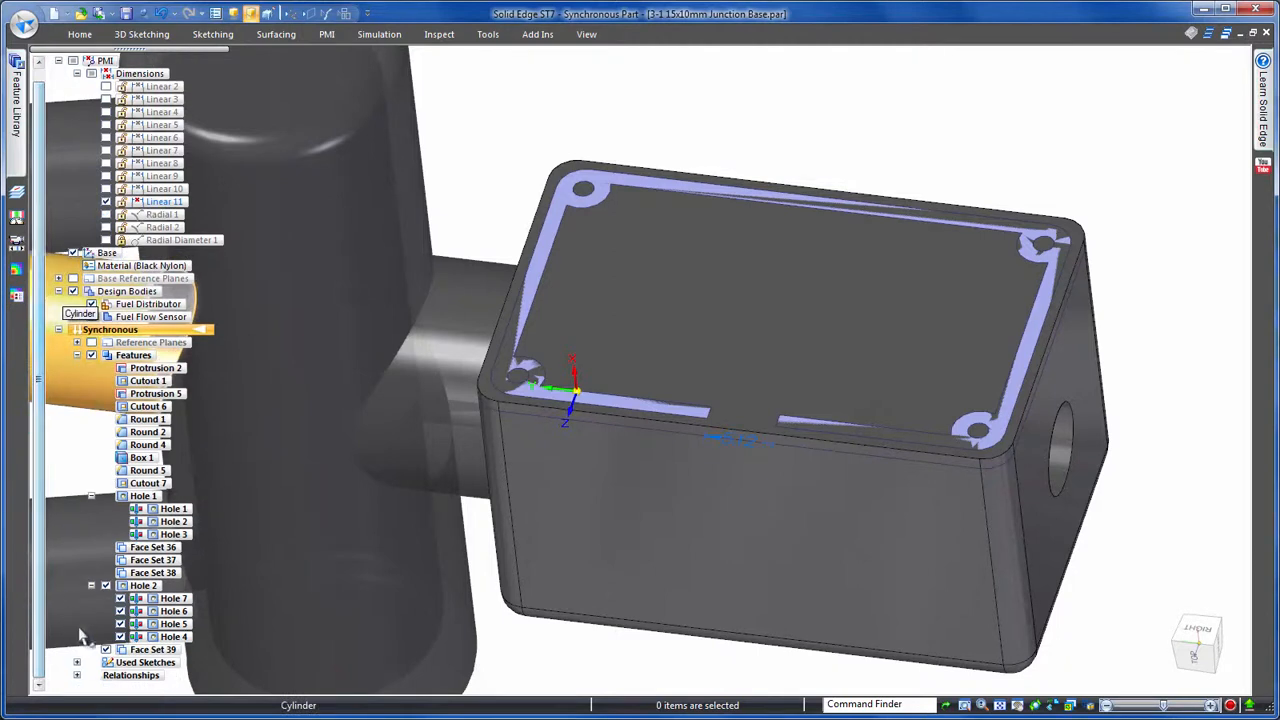
pyautogui.click(143, 652)
pyautogui.rightClick(142, 651)
pyautogui.click(207, 471)
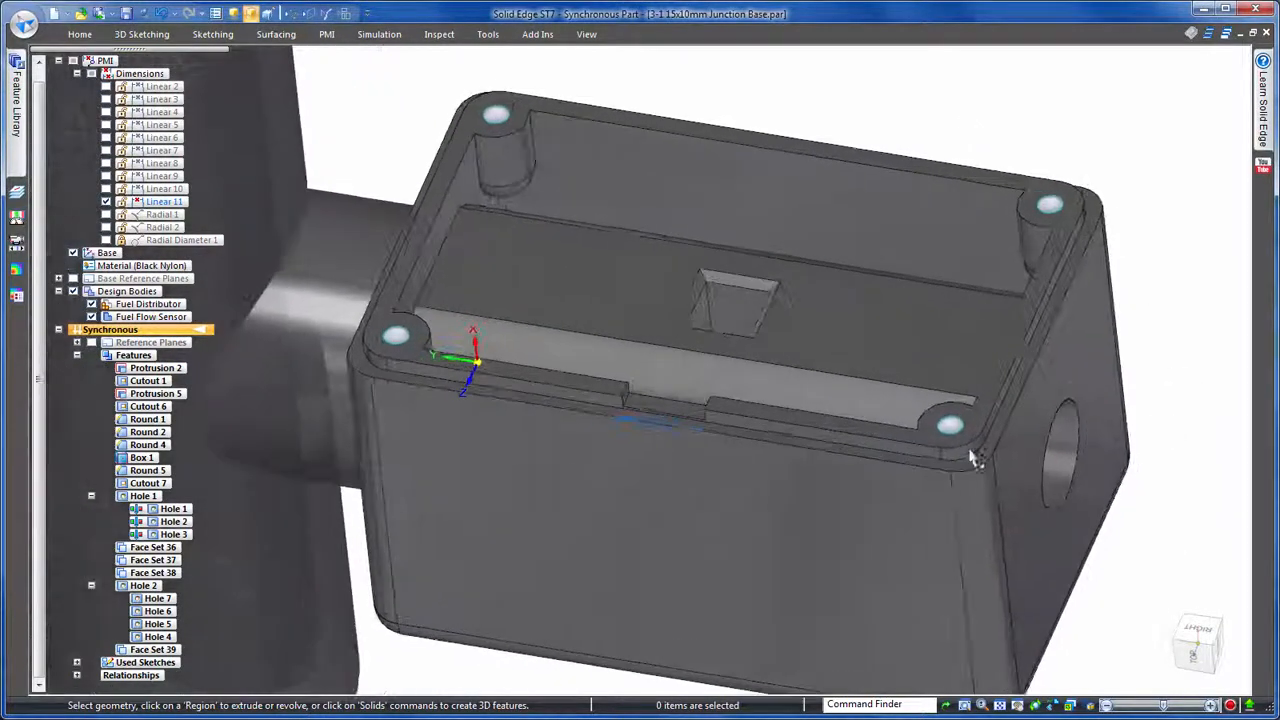
# - Change the thread size of the housing's four corner screw holes to M2.3
pyautogui.click(948, 428)
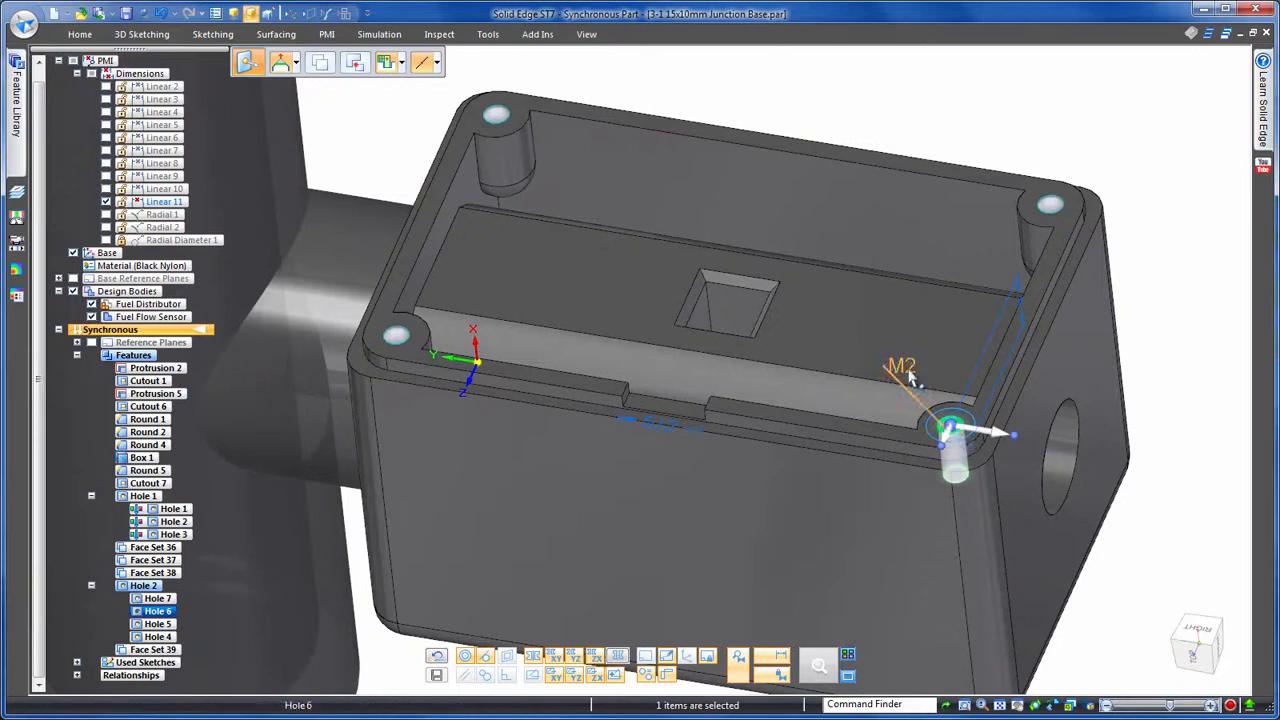
pyautogui.click(907, 371)
pyautogui.click(926, 390)
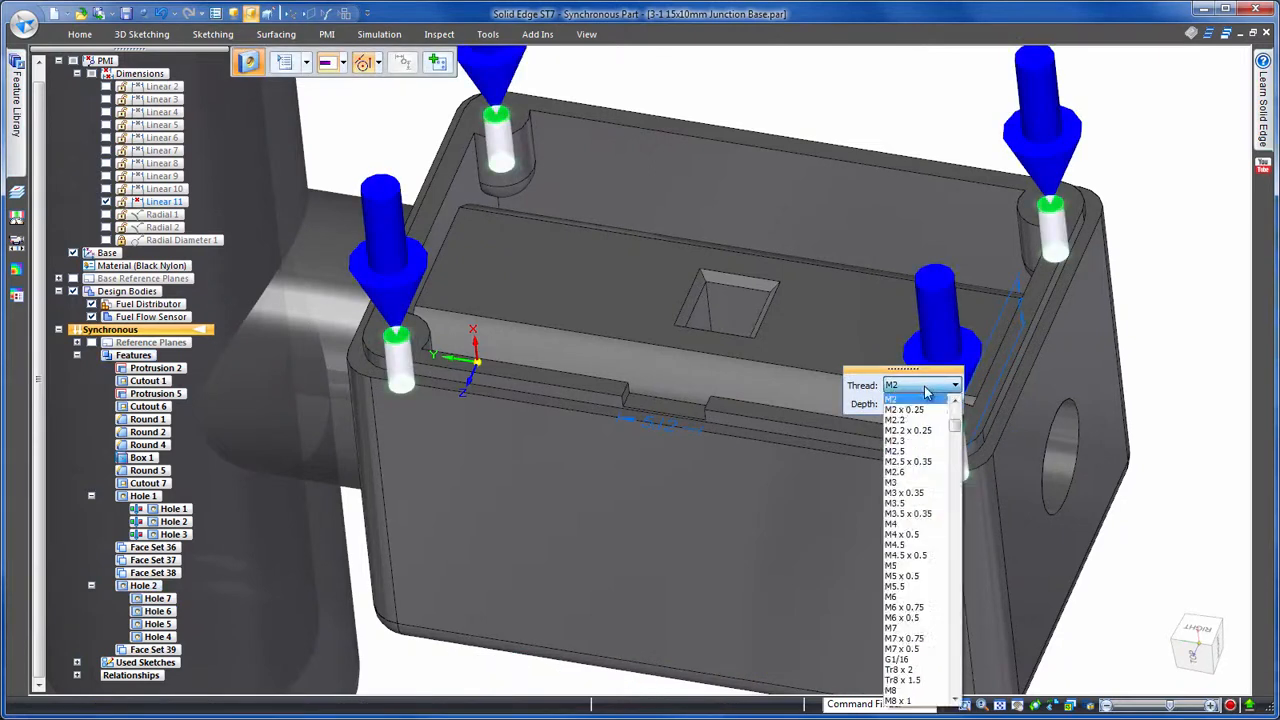
pyautogui.click(918, 441)
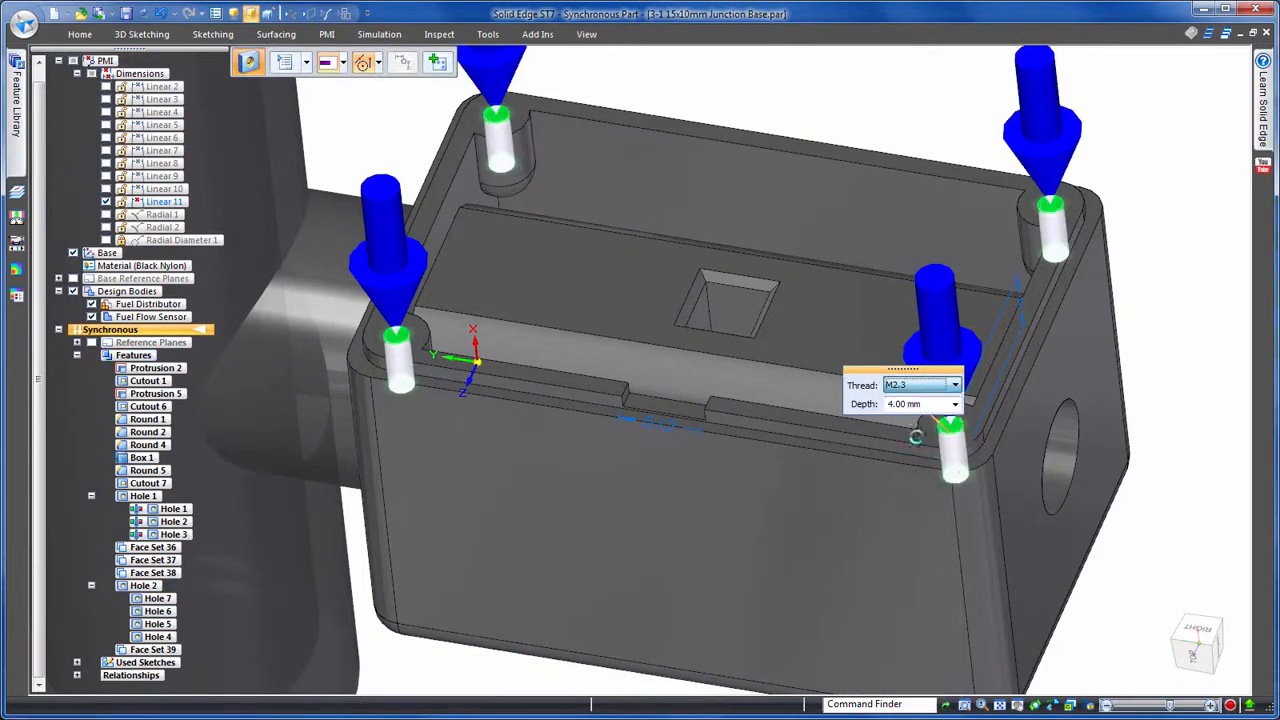
pyautogui.click(1174, 214)
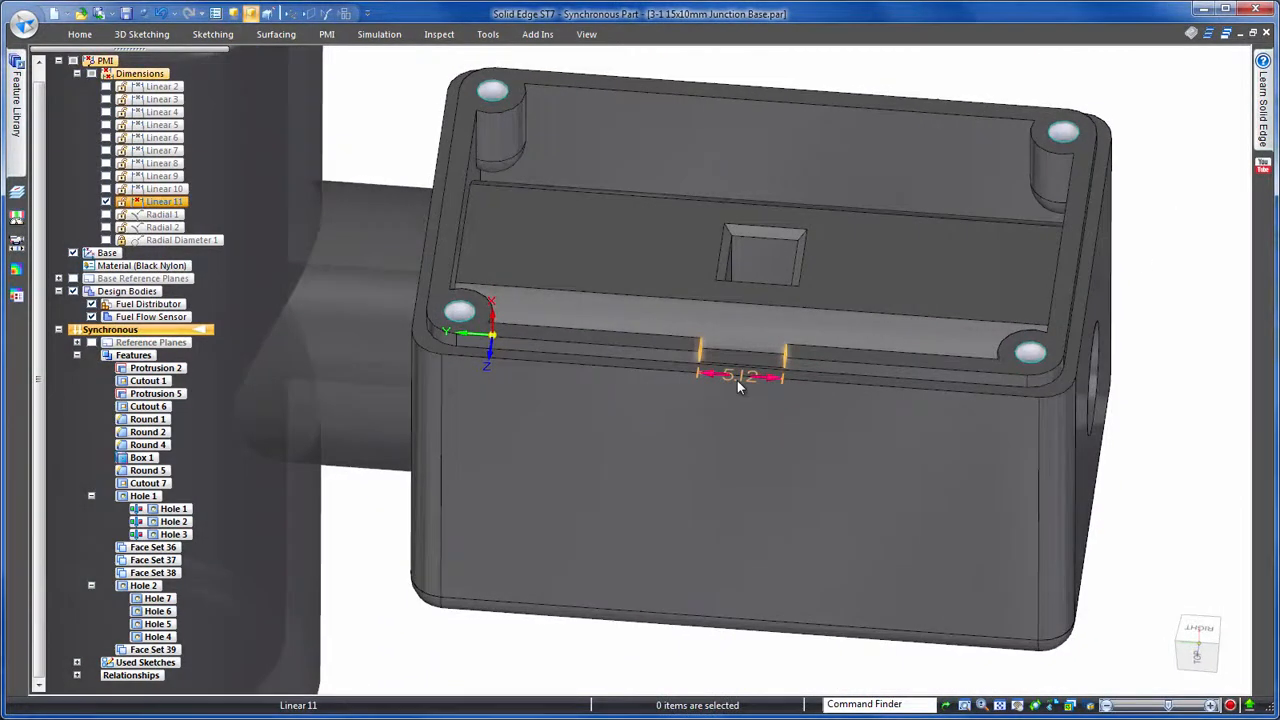
# - Set the width of the notch in the housing's long rim to 6 mm
pyautogui.click(740, 377)
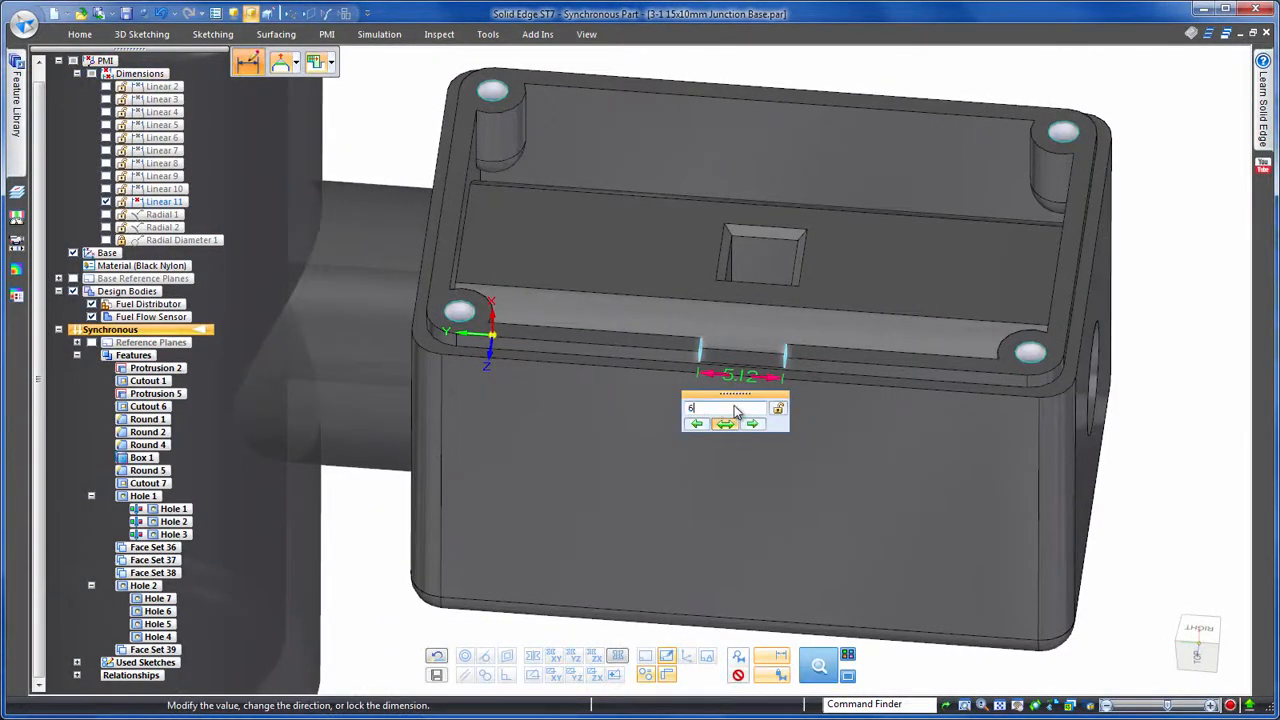
pyautogui.write('5.00 mm')
pyautogui.press('Return')
pyautogui.scroll(-5, 1192, 279)
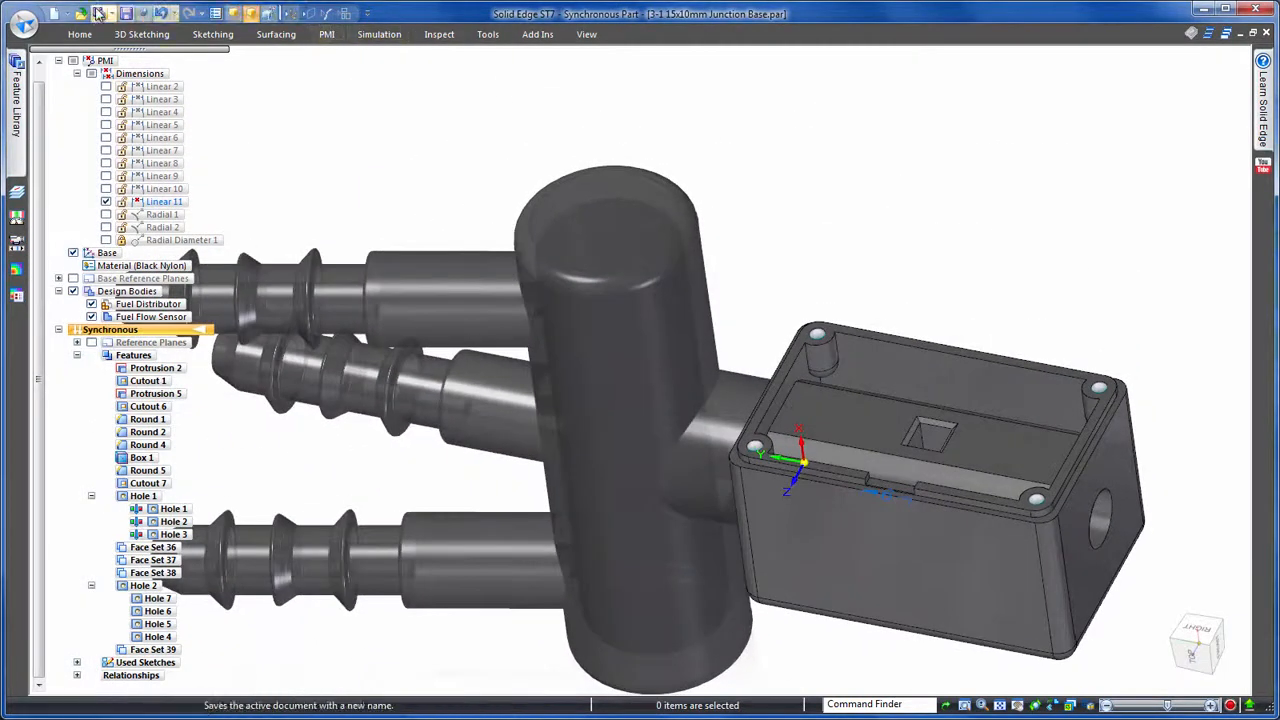
# - Create a new assembly from the junction base part
pyautogui.click(53, 13)
pyautogui.click(88, 55)
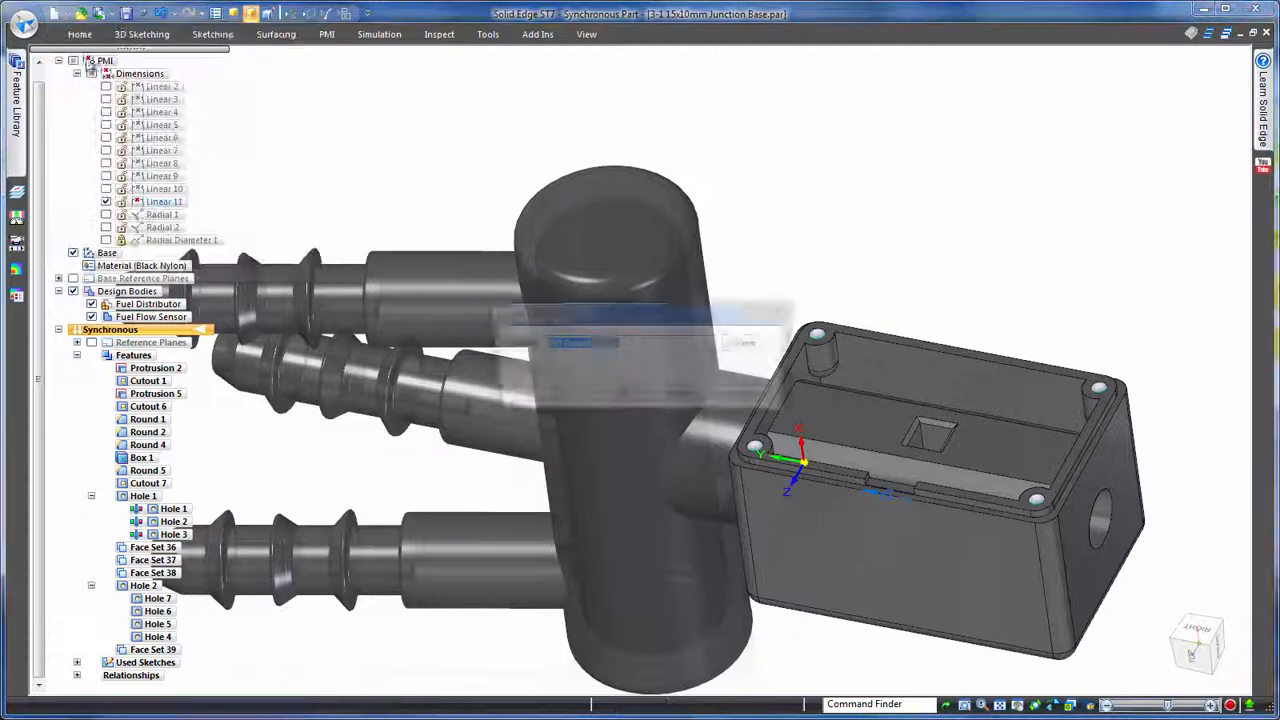
pyautogui.click(620, 397)
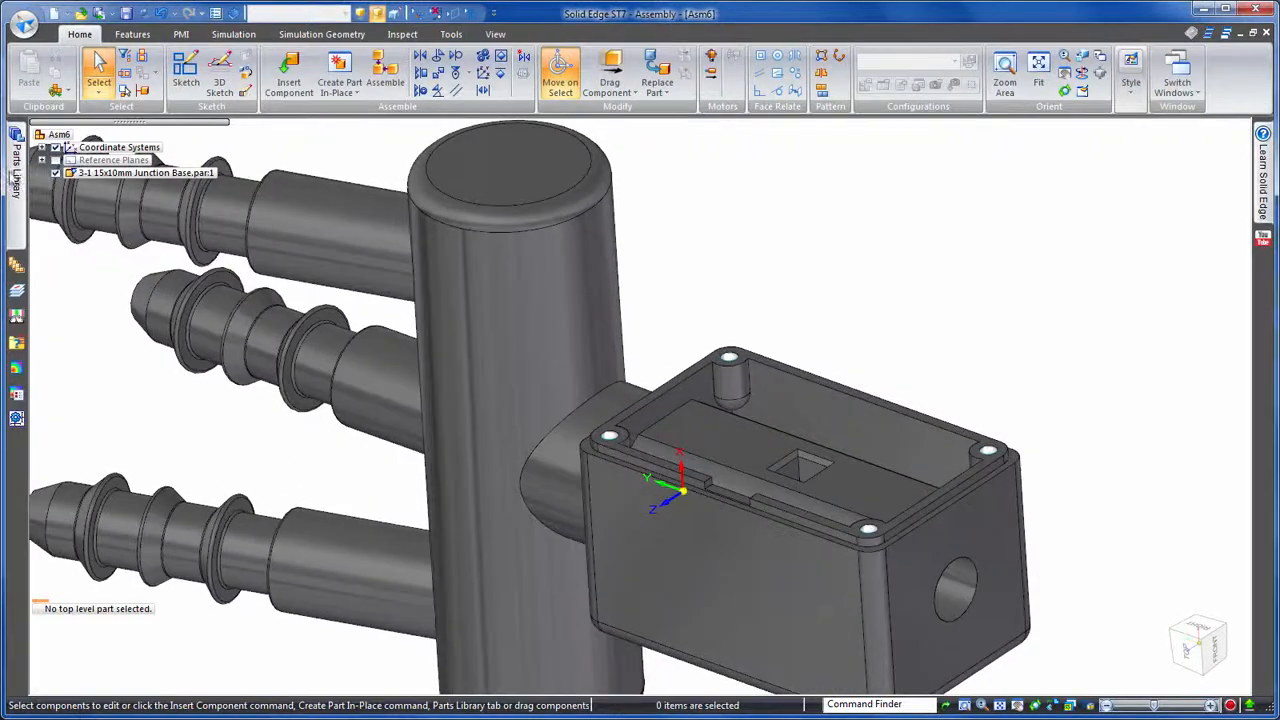
# - Add PrecisionLine Flow Sensor from the parts library and assemble it onto the housing by its corner holes and side face
pyautogui.click(14, 178)
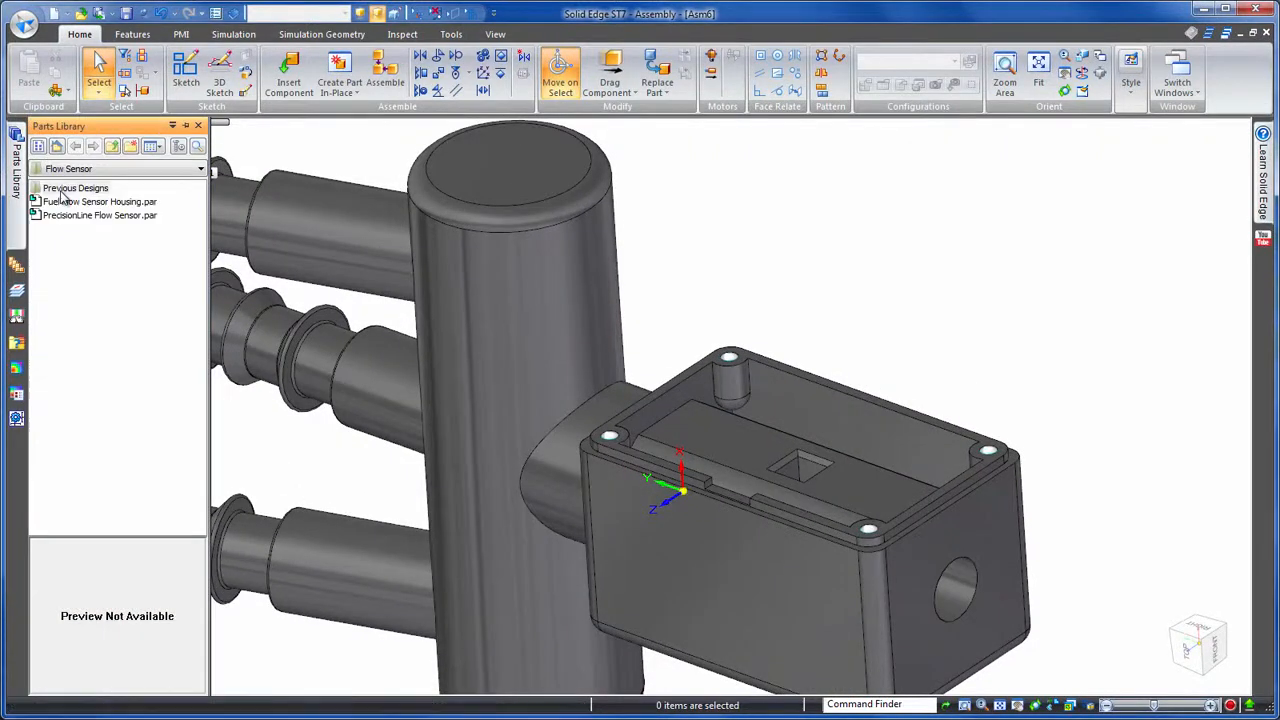
pyautogui.moveTo(60, 218); pyautogui.dragTo(850, 296)
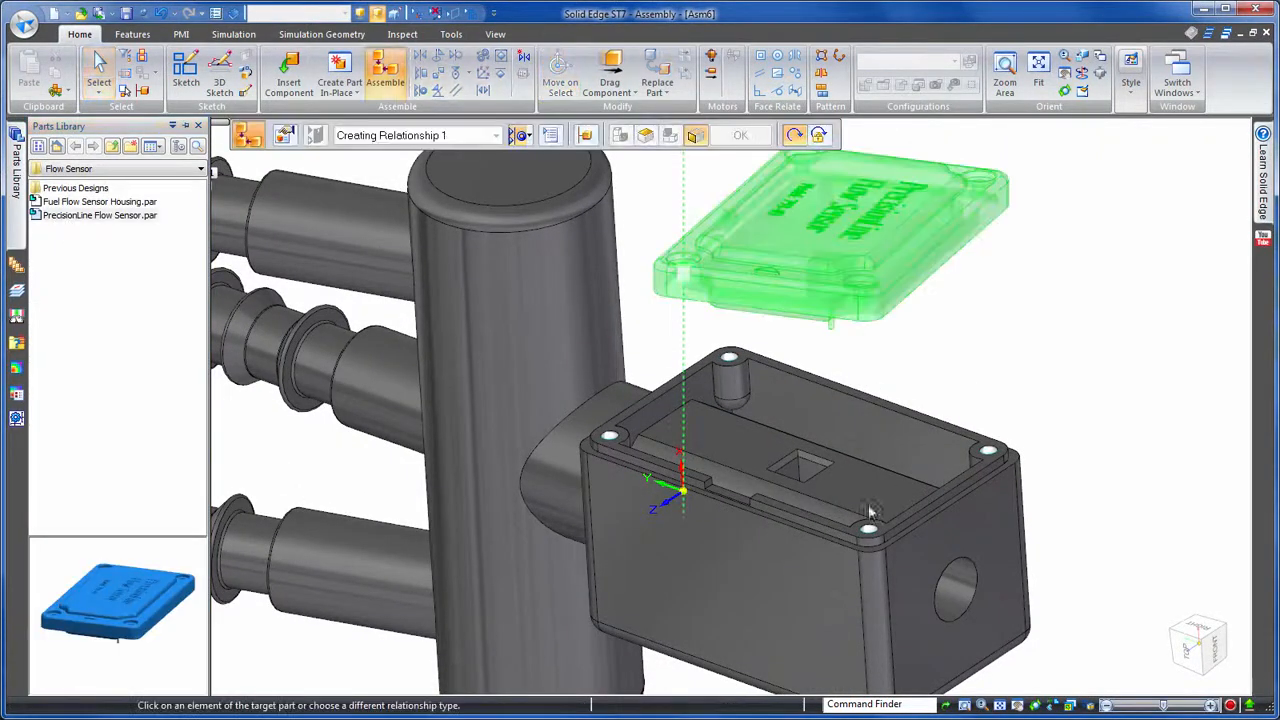
pyautogui.click(612, 445)
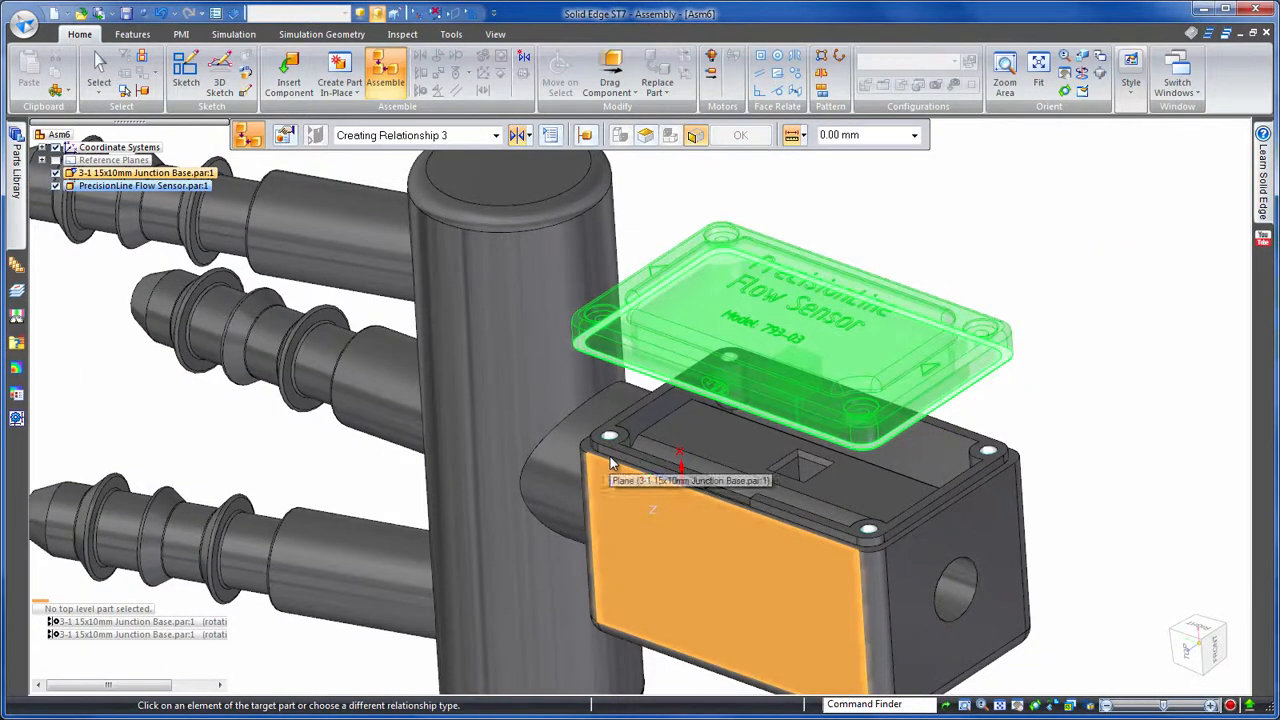
pyautogui.moveTo(612, 462)
pyautogui.click(686, 474)
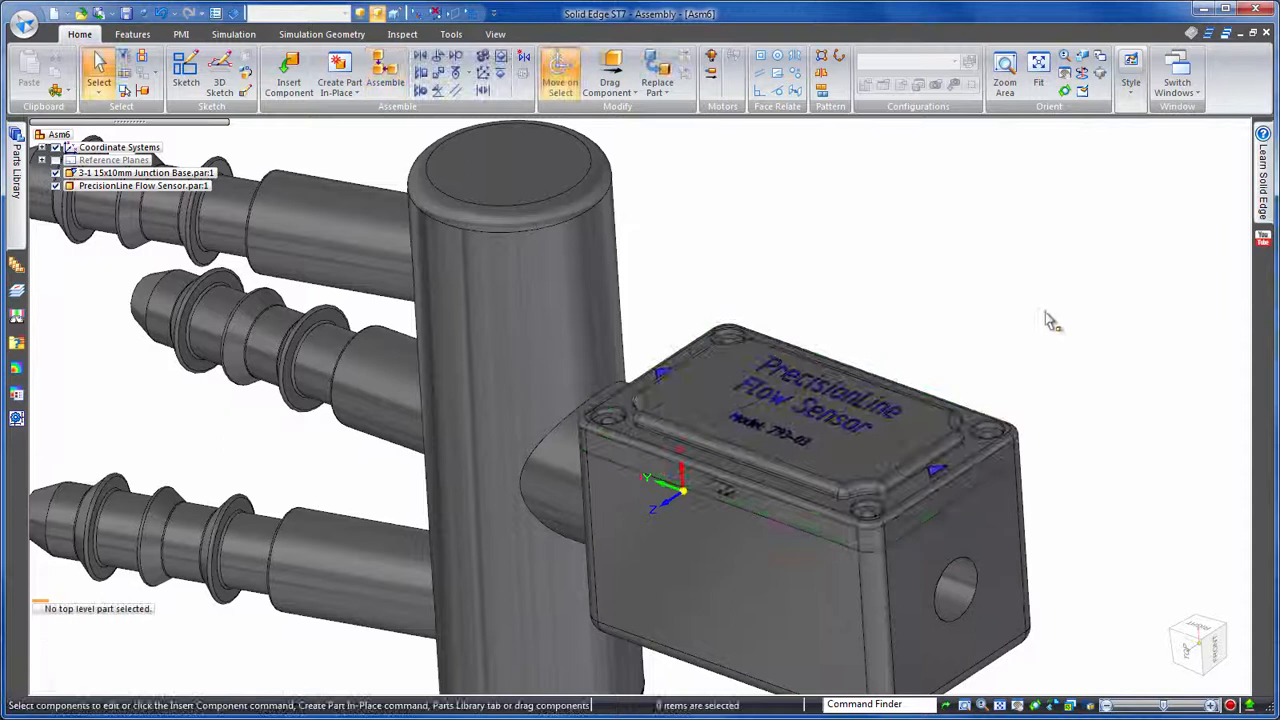
pyautogui.moveTo(1172, 223); pyautogui.dragTo(1119, 224, button='middle')
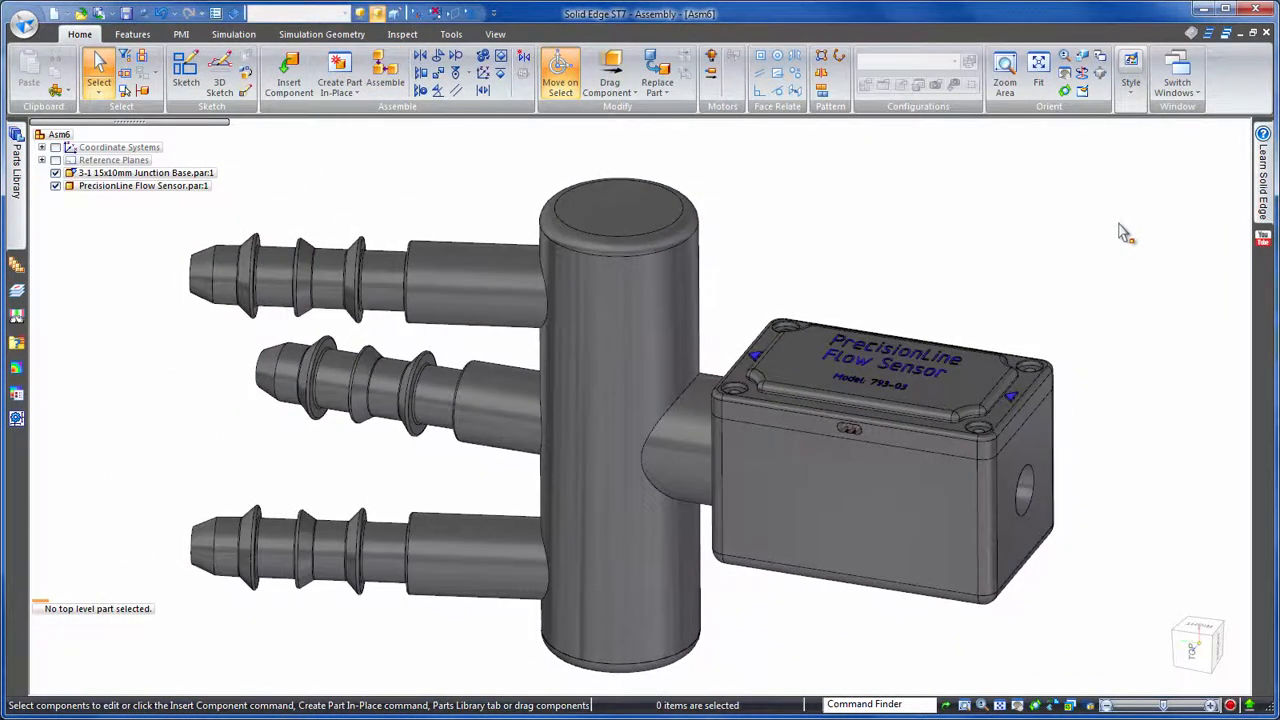